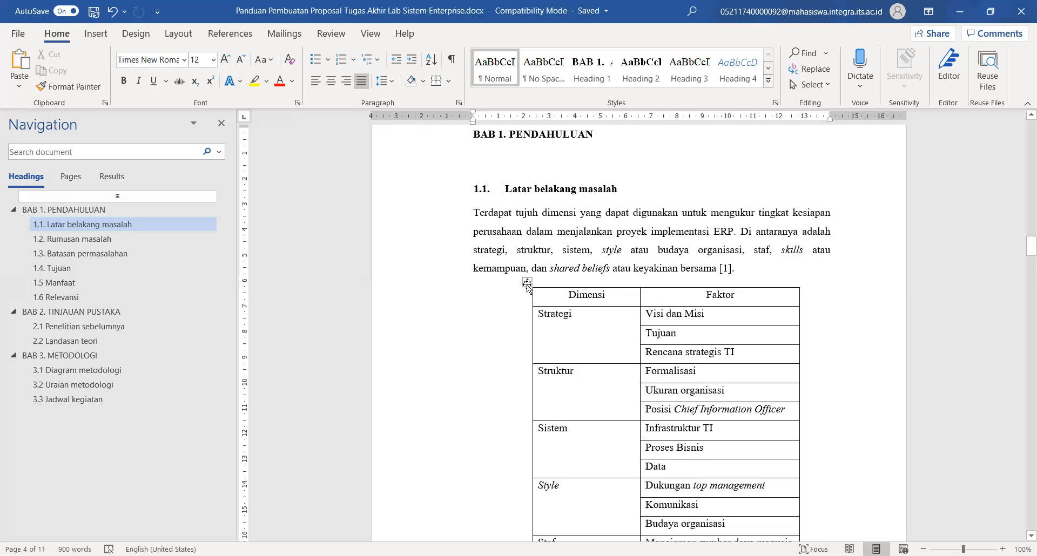
Start a caption for the dimensions table with the label Tabel, including the Heading 1 chapter number with a period separator
{"action": "left_click", "coordinate": [527, 282]}
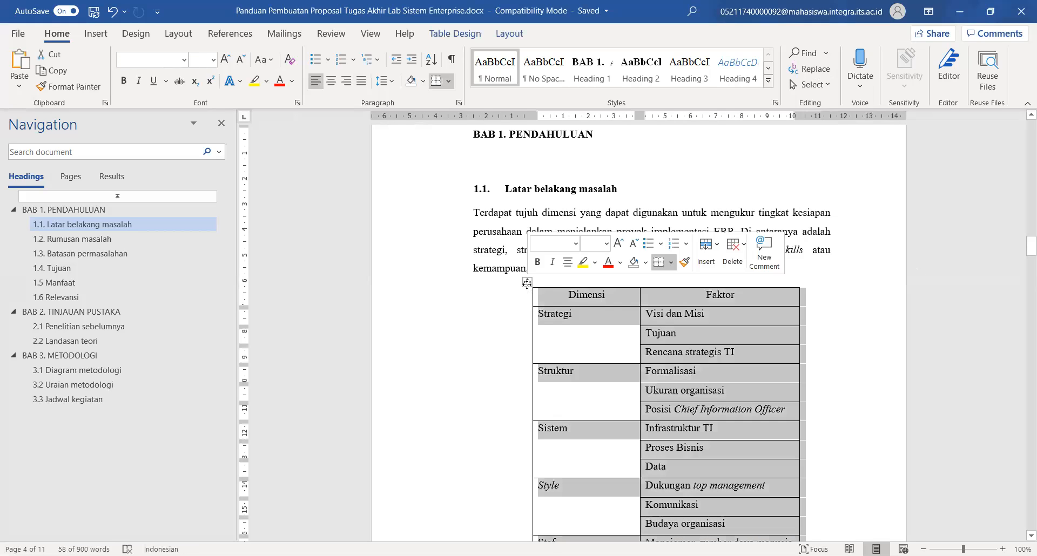
{"action": "right_click", "coordinate": [580, 301]}
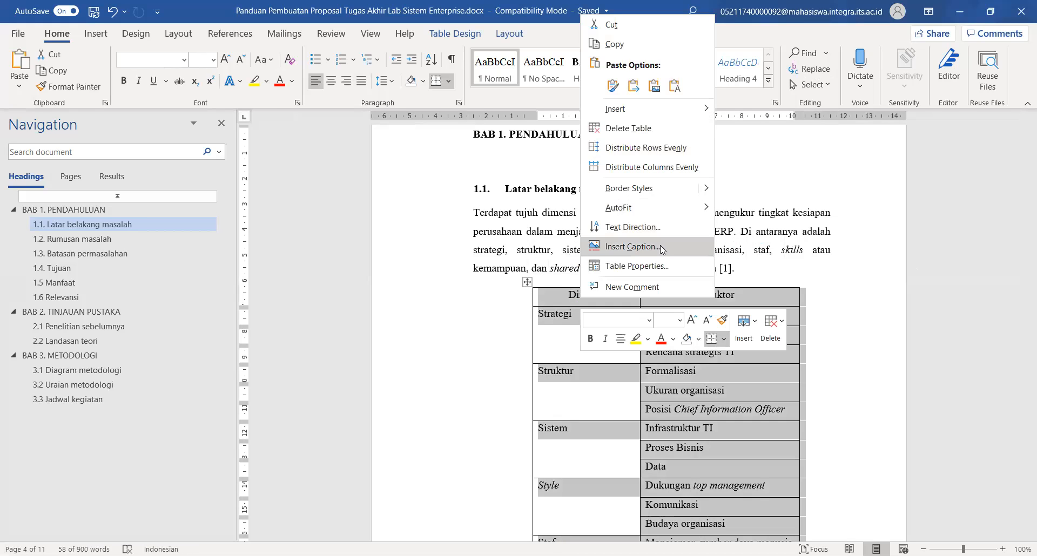
{"action": "left_click", "coordinate": [661, 252]}
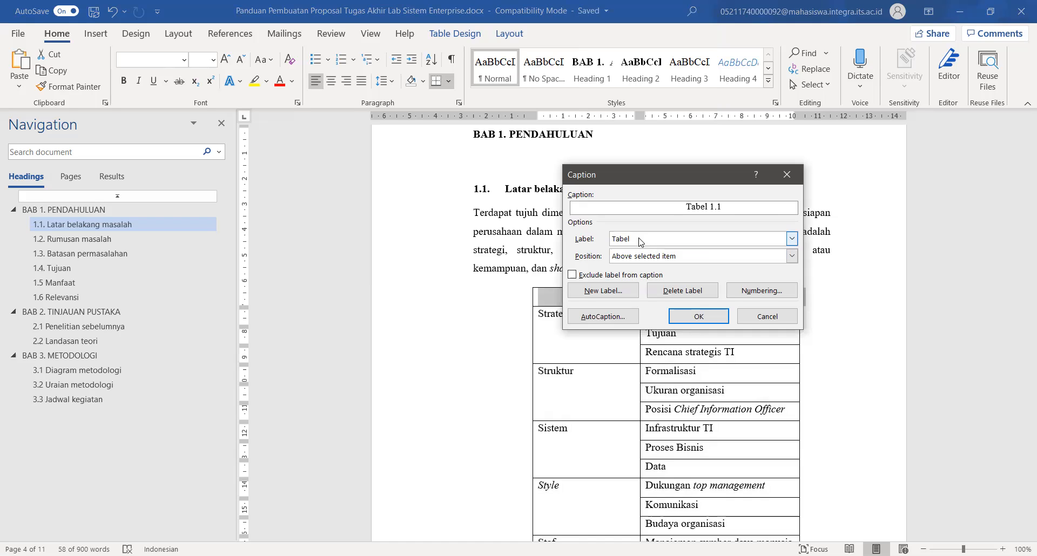
{"action": "left_click", "coordinate": [629, 293]}
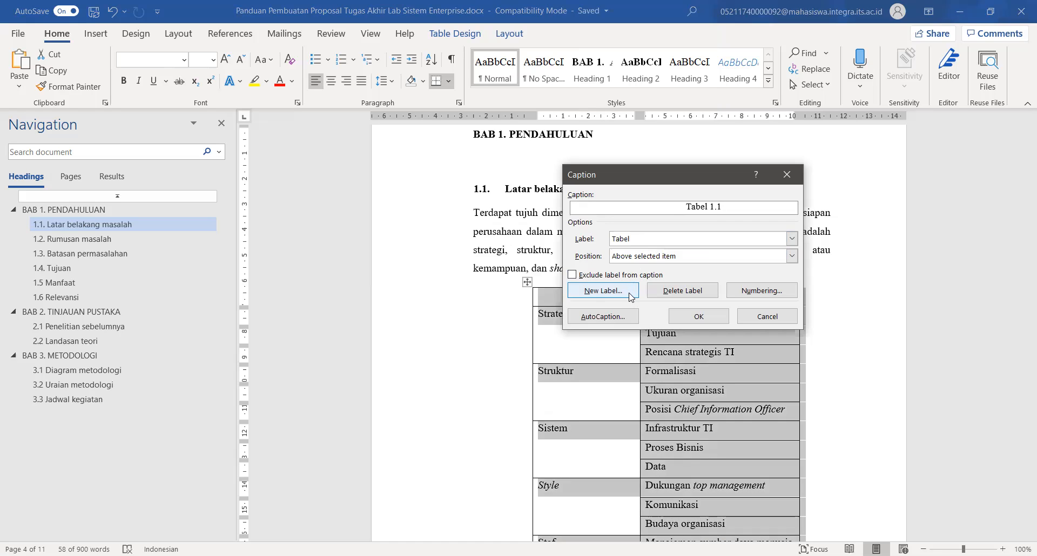
{"action": "left_click", "coordinate": [566, 296]}
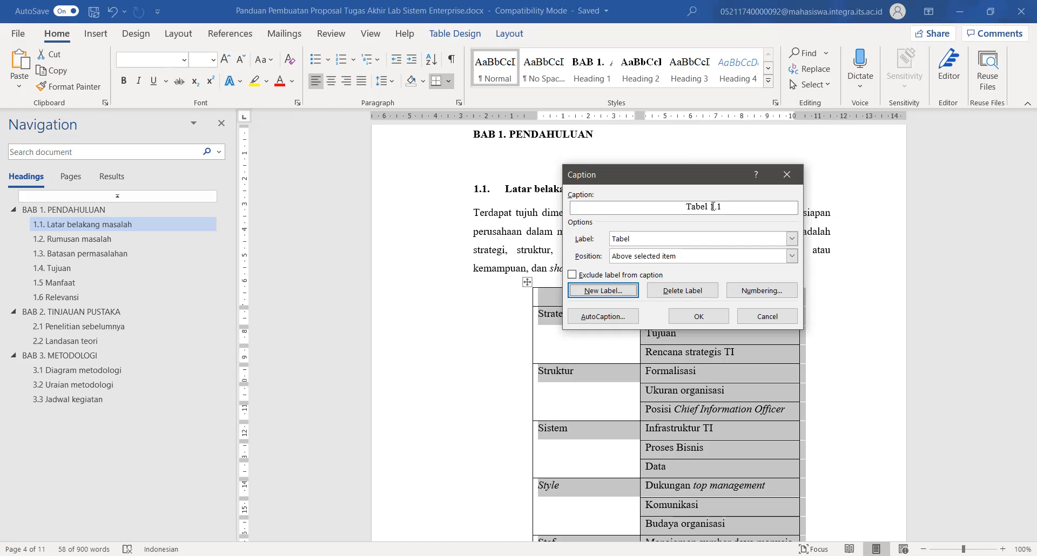
{"action": "left_click", "coordinate": [780, 296]}
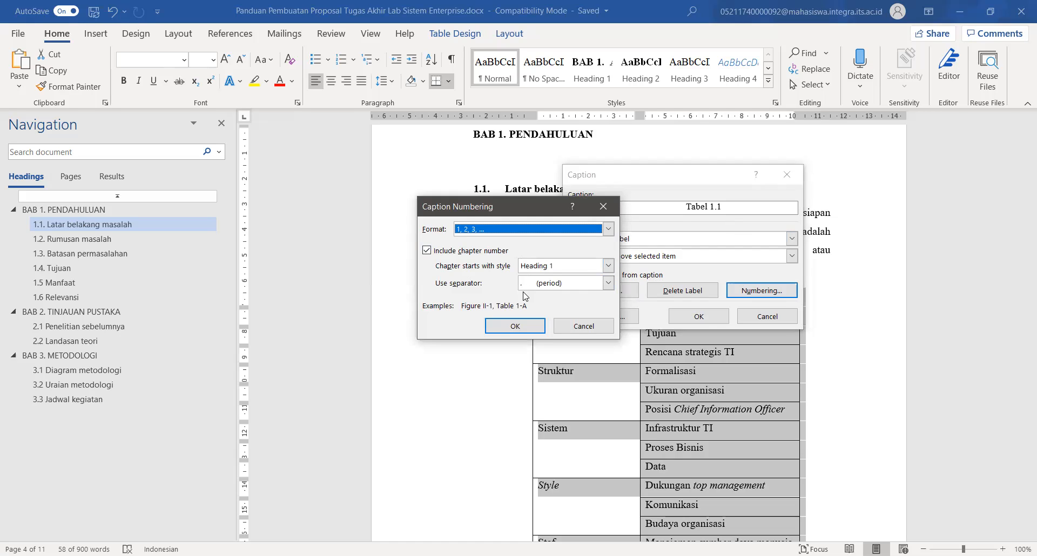
{"action": "left_click", "coordinate": [515, 326]}
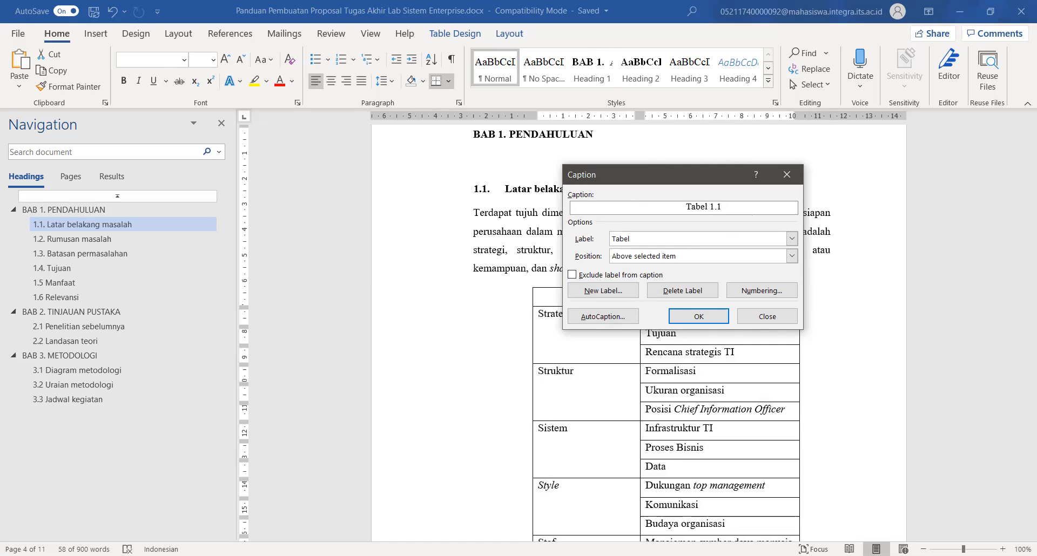
Title the caption "Model ERP Readiness Assessment" after the number and insert it above the table
{"action": "type", "text": "Model ERP R"}
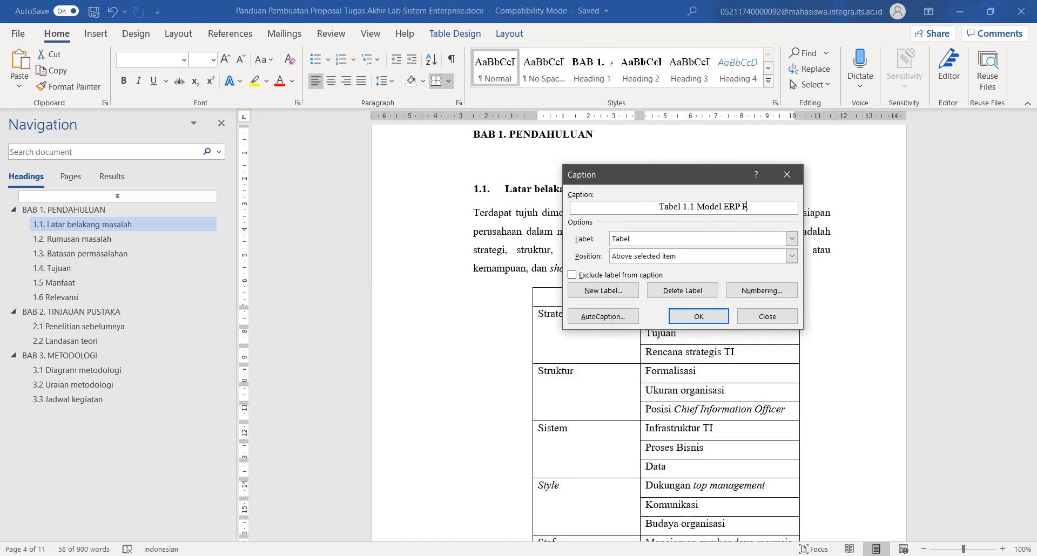
{"action": "type", "text": "eadiness Assessment"}
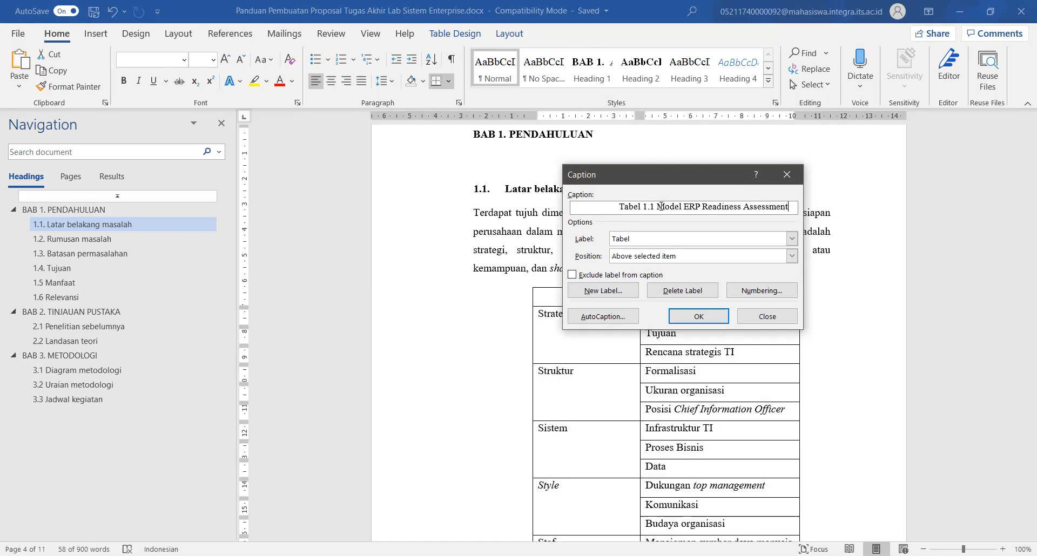
{"action": "left_click_drag", "start_coordinate": [680, 208], "coordinate": [792, 214]}
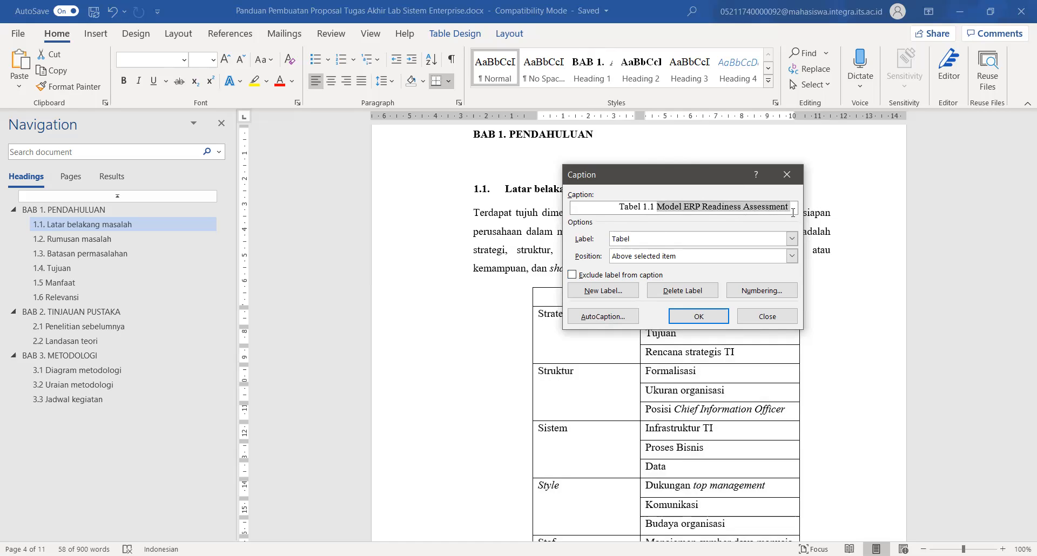
{"action": "key", "text": "Left"}
{"action": "key", "text": "Left"}
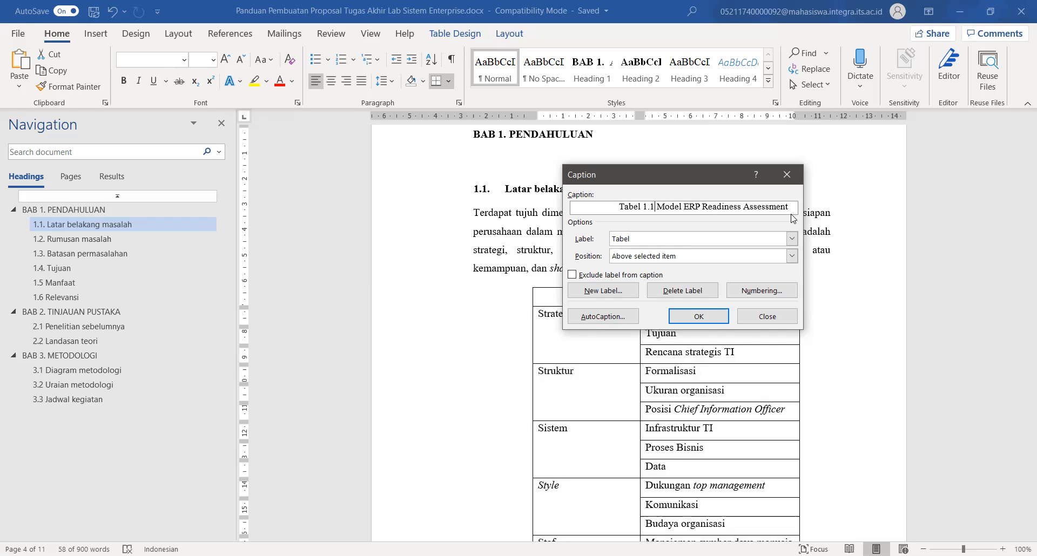
{"action": "left_click", "coordinate": [700, 257]}
{"action": "left_click", "coordinate": [696, 269]}
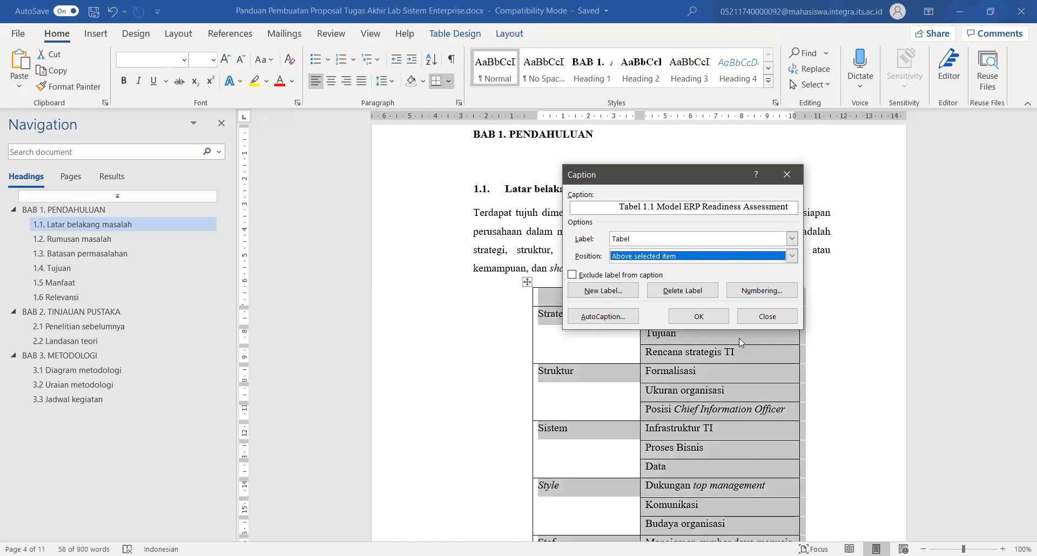
{"action": "left_click", "coordinate": [714, 318]}
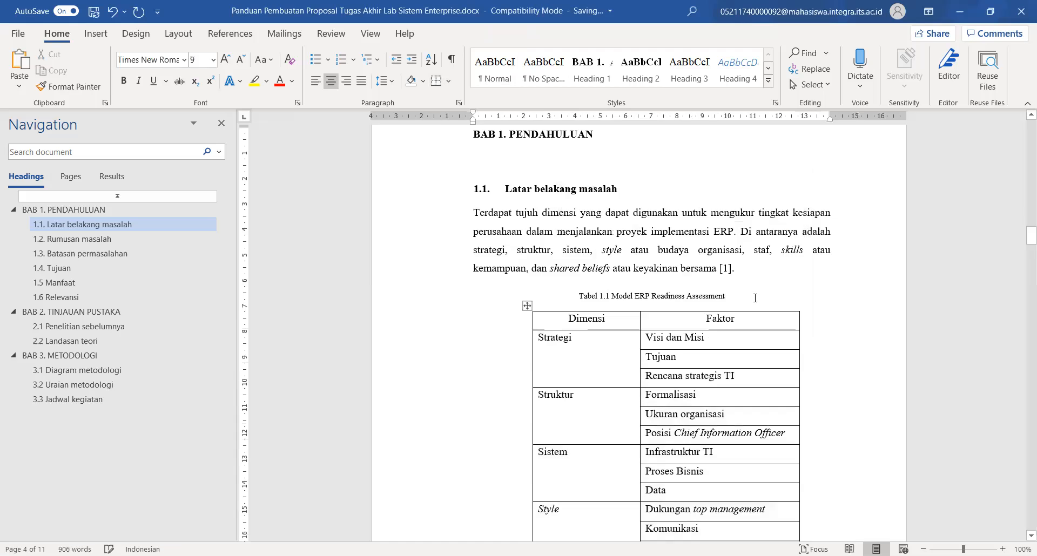
{"action": "left_click", "coordinate": [767, 276]}
{"action": "scroll", "coordinate": [765, 275], "scroll_direction": "down", "scroll_amount": 1}
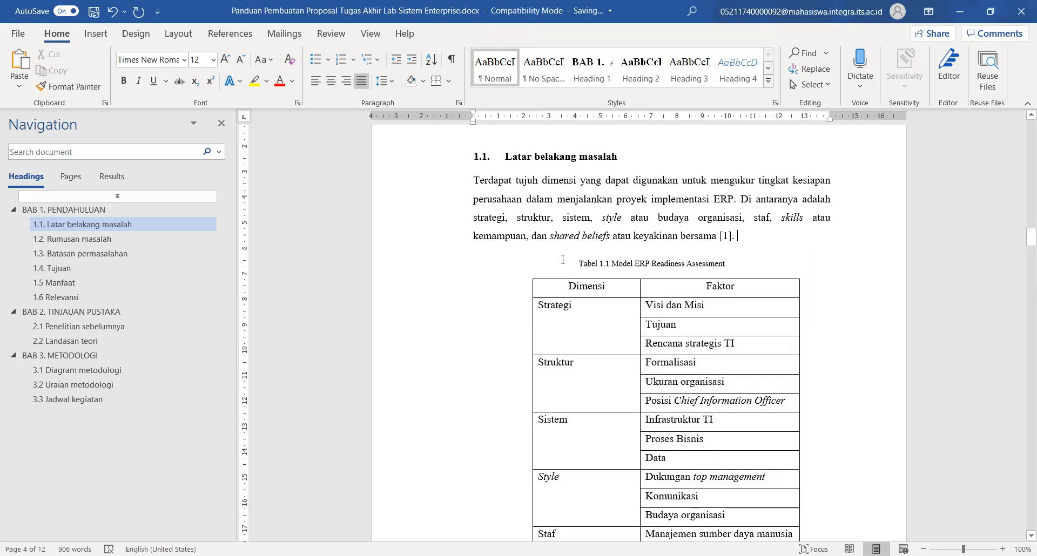
{"action": "left_click", "coordinate": [749, 263]}
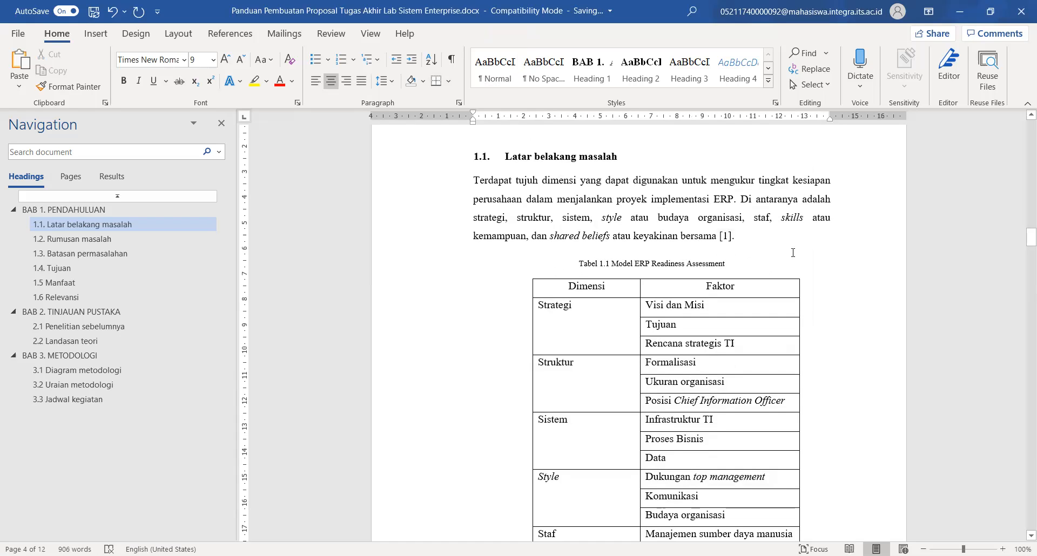
Start a caption for the Action Design Research diagram using the label Gambar
{"action": "scroll", "coordinate": [797, 249], "scroll_direction": "down", "scroll_amount": 2}
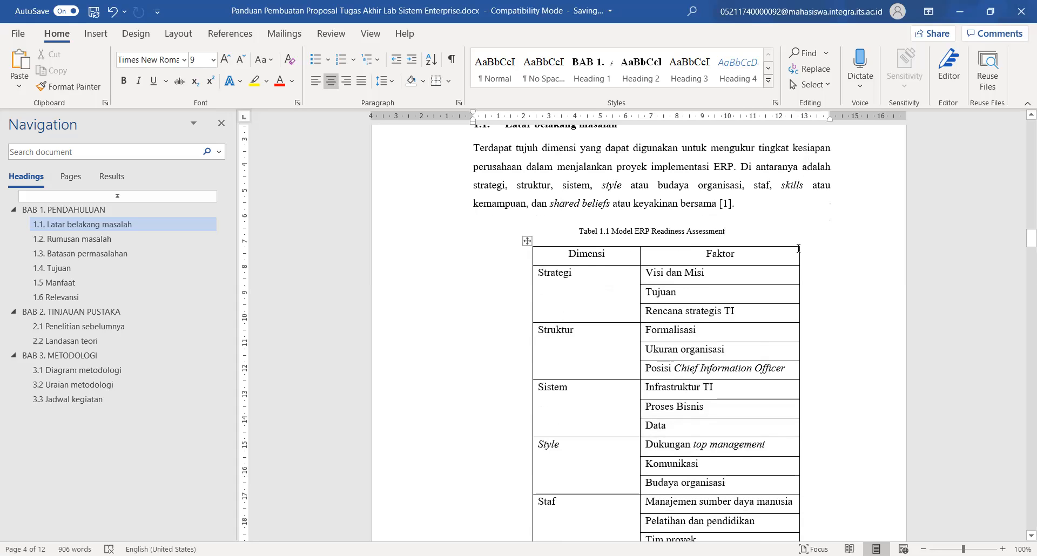
{"action": "scroll", "coordinate": [797, 249], "scroll_direction": "down", "scroll_amount": 20}
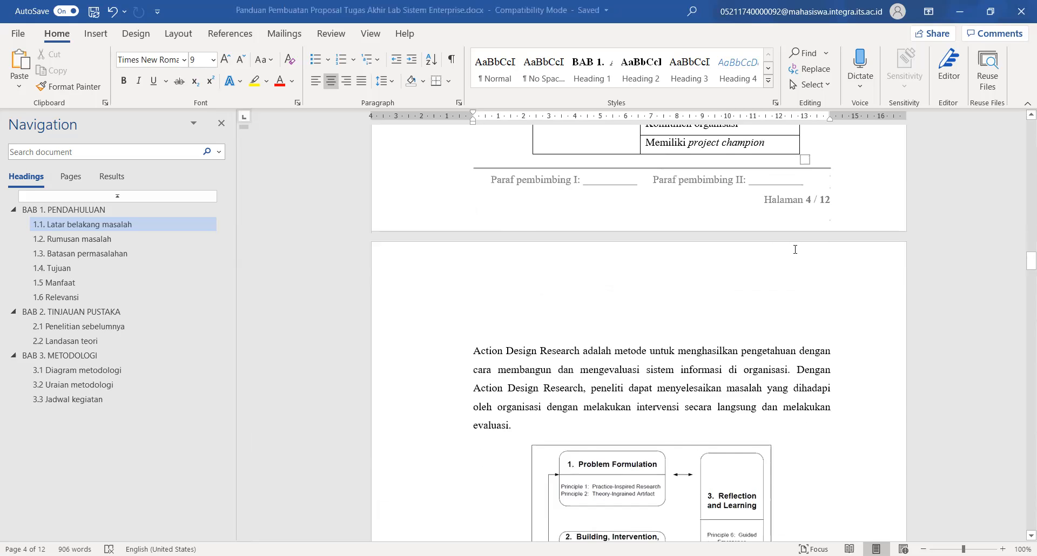
{"action": "scroll", "coordinate": [795, 250], "scroll_direction": "up", "scroll_amount": 4}
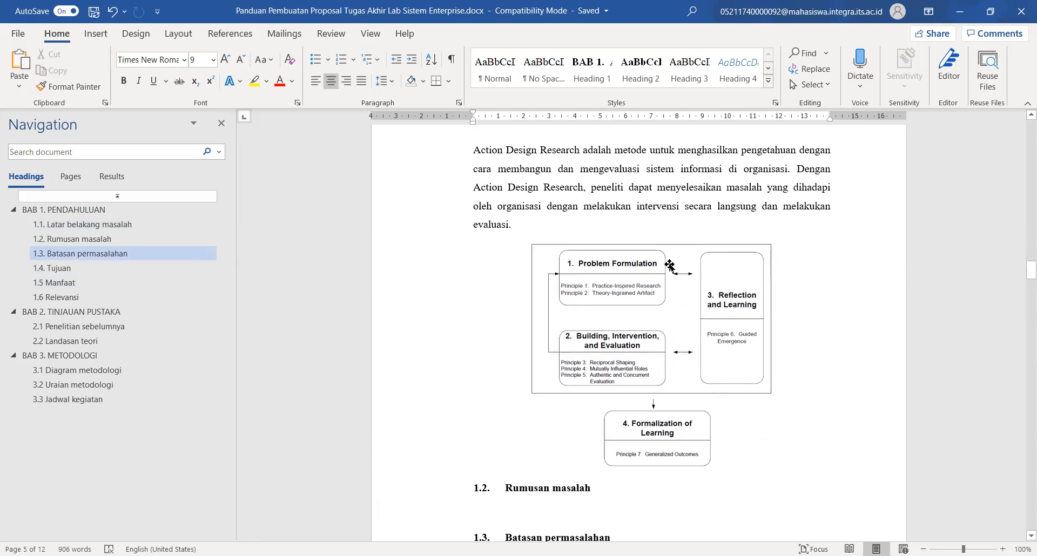
{"action": "left_click", "coordinate": [670, 265]}
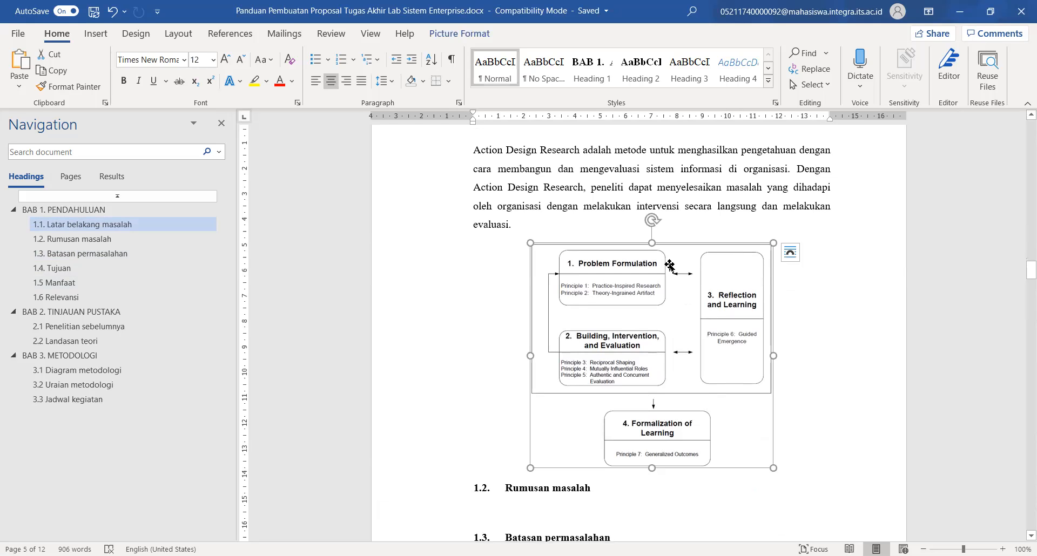
{"action": "right_click", "coordinate": [669, 264]}
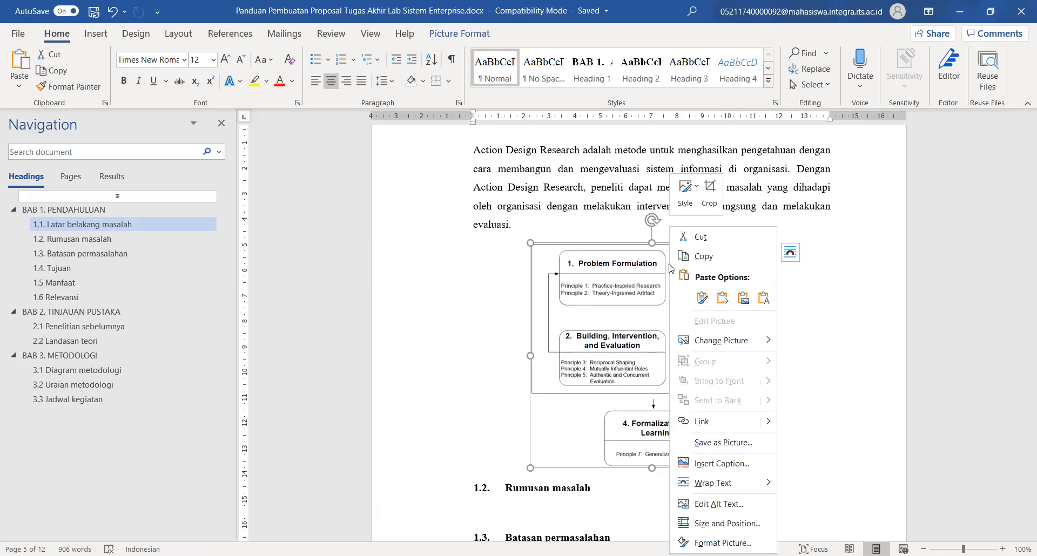
{"action": "left_click", "coordinate": [755, 463]}
{"action": "left_click", "coordinate": [771, 241]}
{"action": "left_click", "coordinate": [770, 275]}
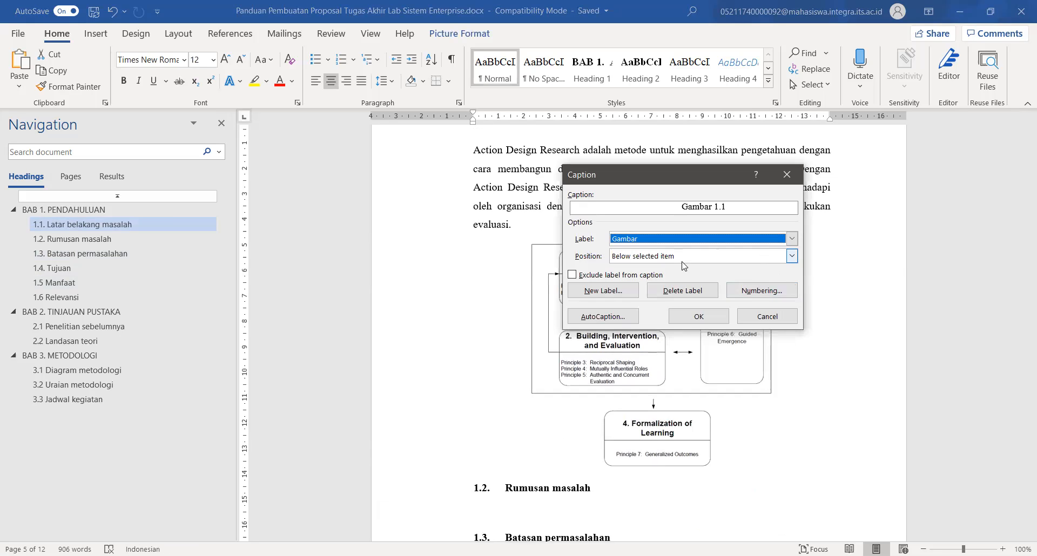
Title the figure caption "Diagram Action Design Research" after the number and insert it below the diagram
{"action": "left_click", "coordinate": [754, 207]}
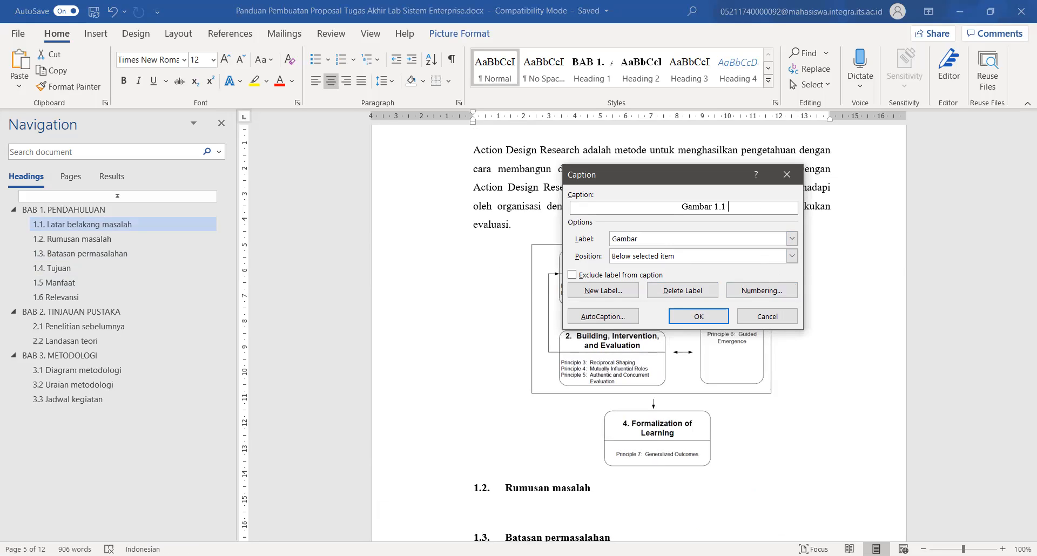
{"action": "type", "text": "Diagram Action"}
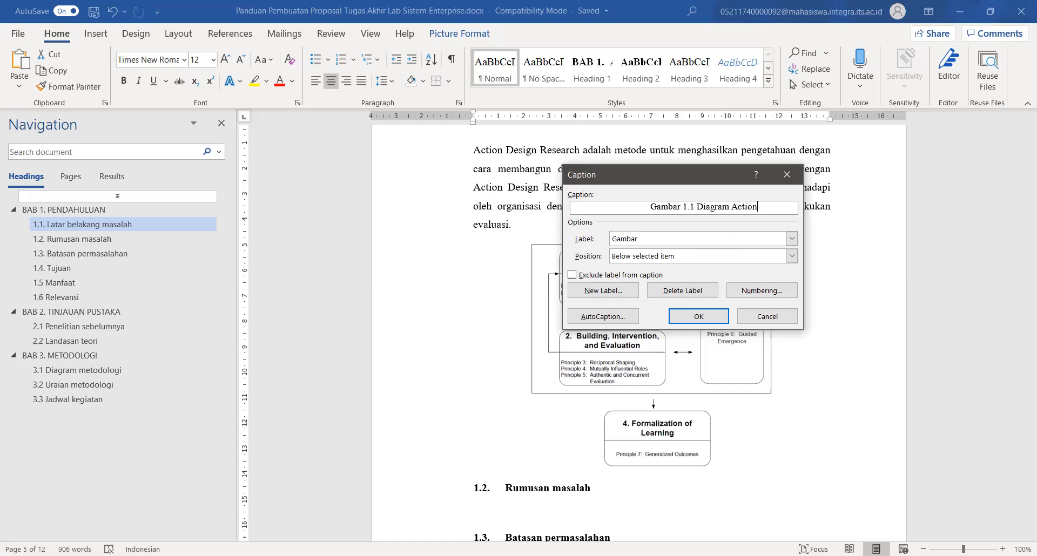
{"action": "type", "text": " Design Re"}
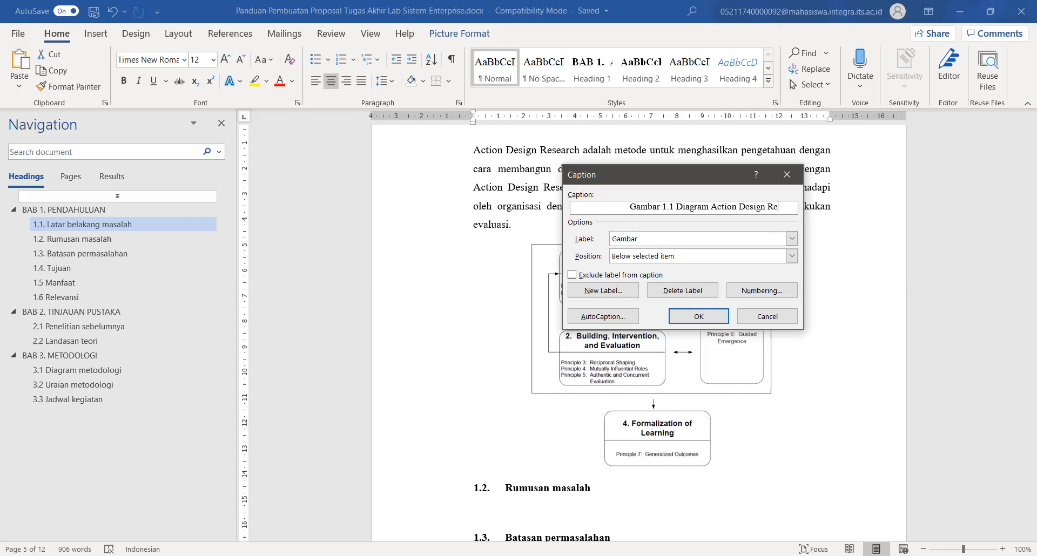
{"action": "type", "text": "search"}
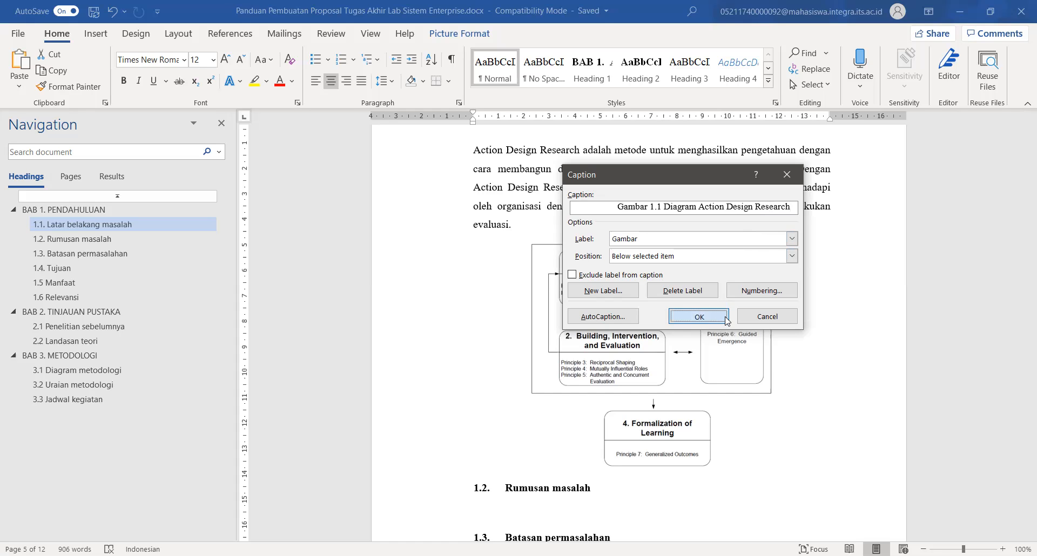
{"action": "left_click", "coordinate": [698, 317]}
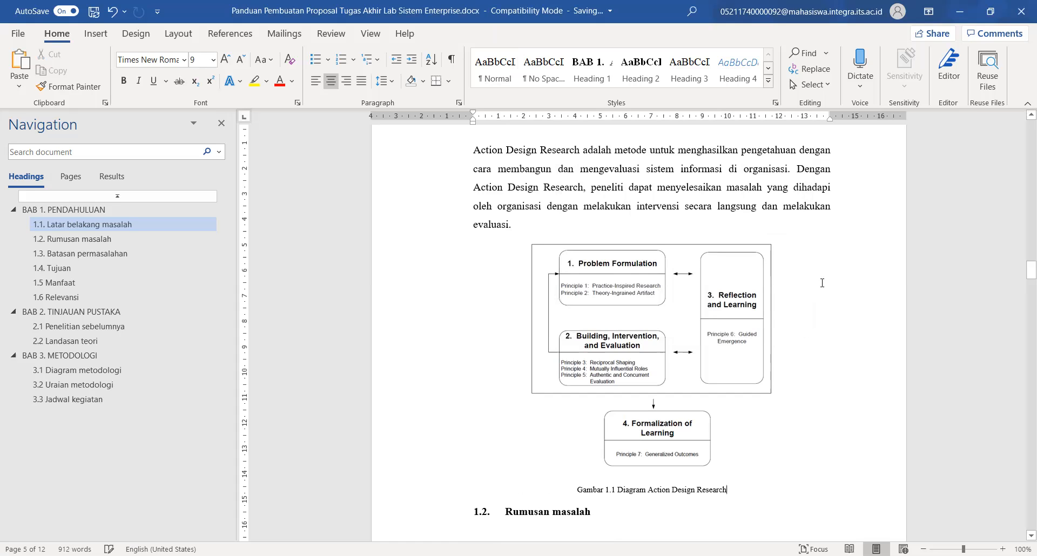
Add the text "Tabel 1.1 menunjukkan tujuh dimensi" after citation [1] at the end of the paragraph under 1.1 Latar belakang masalah
{"action": "scroll", "coordinate": [871, 290], "scroll_direction": "up", "scroll_amount": 15}
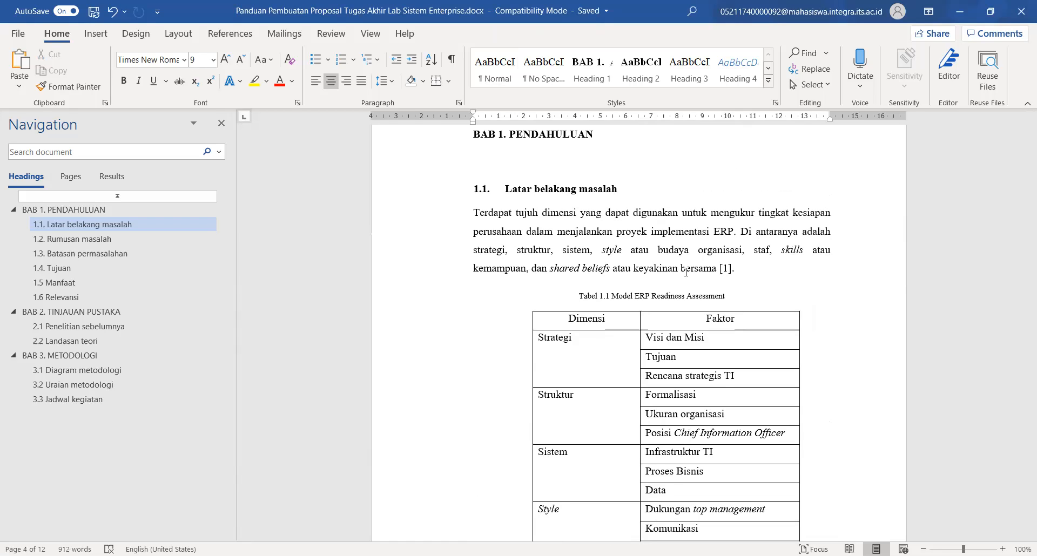
{"action": "left_click", "coordinate": [783, 272]}
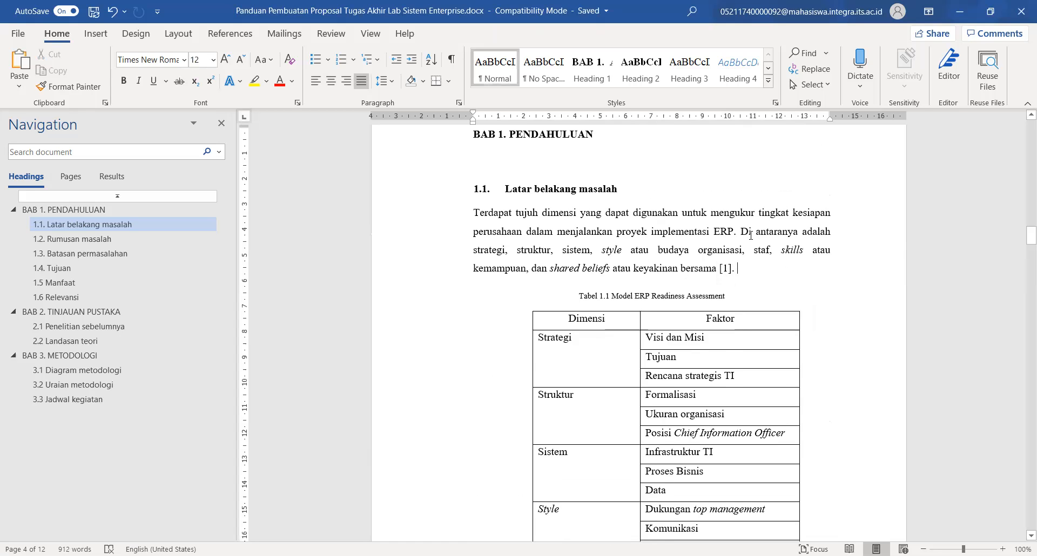
{"action": "scroll", "coordinate": [726, 271], "scroll_direction": "down", "scroll_amount": 3}
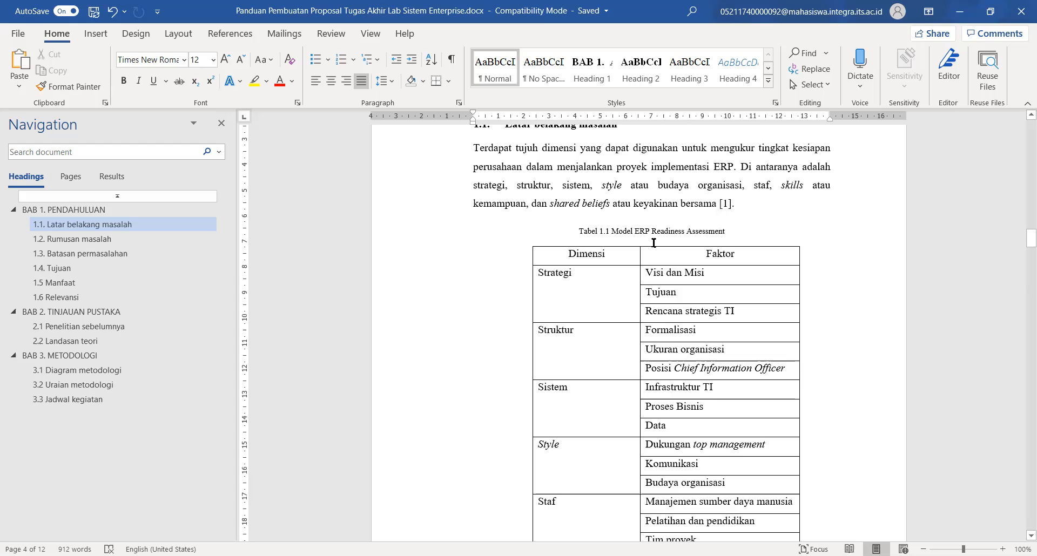
{"action": "scroll", "coordinate": [644, 248], "scroll_direction": "down", "scroll_amount": 7}
{"action": "scroll", "coordinate": [636, 256], "scroll_direction": "down", "scroll_amount": 7}
{"action": "scroll", "coordinate": [675, 265], "scroll_direction": "up", "scroll_amount": 11}
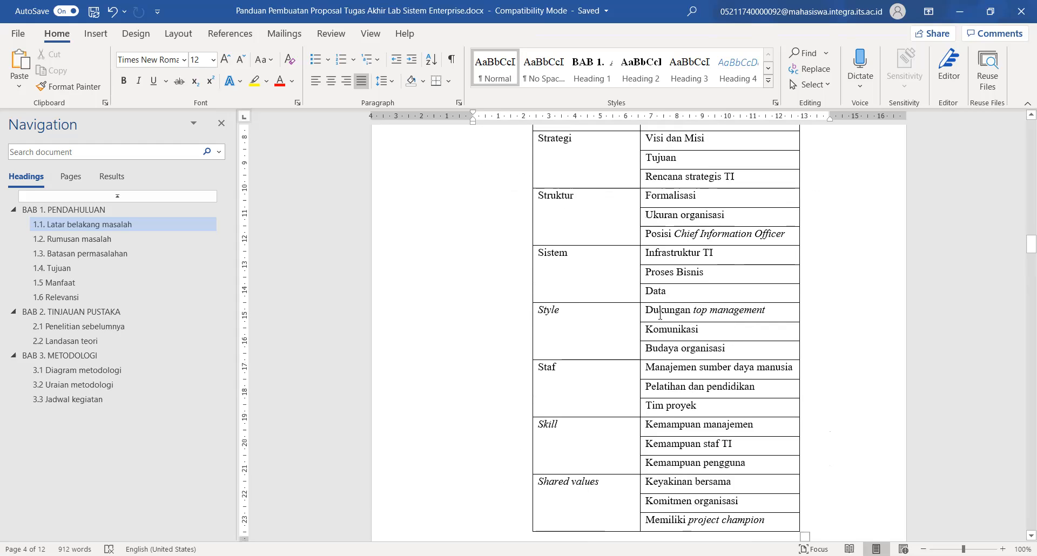
{"action": "scroll", "coordinate": [752, 351], "scroll_direction": "up", "scroll_amount": 6}
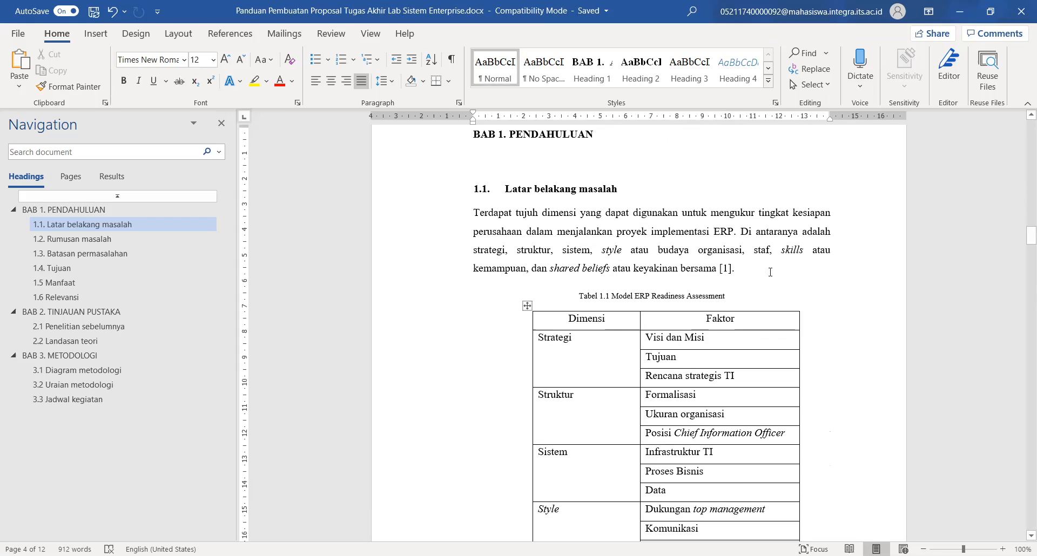
{"action": "type", "text": "Tb"}
{"action": "key", "text": "BackSpace"}
{"action": "type", "text": "abel 1.1 "}
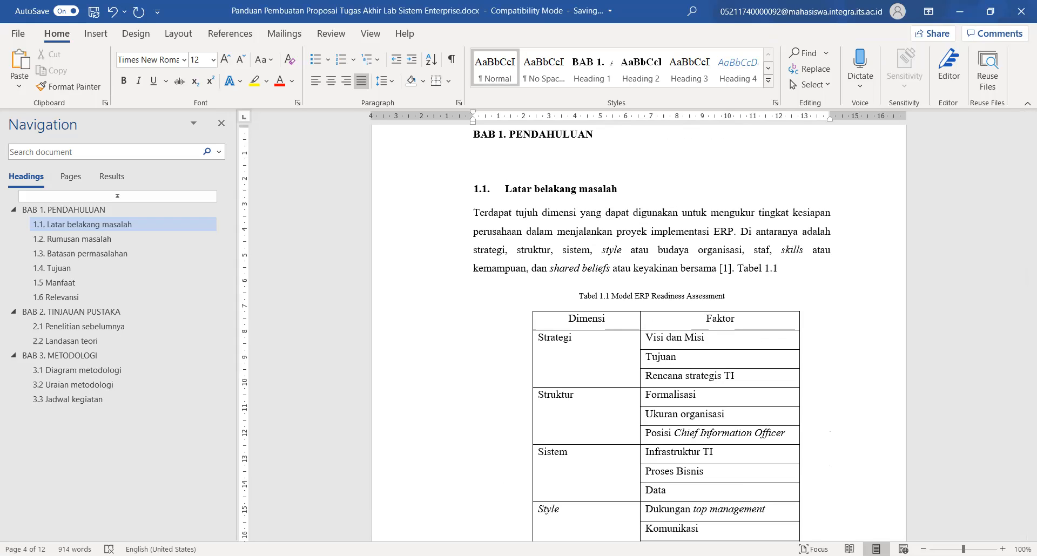
{"action": "type", "text": "menunjukka"}
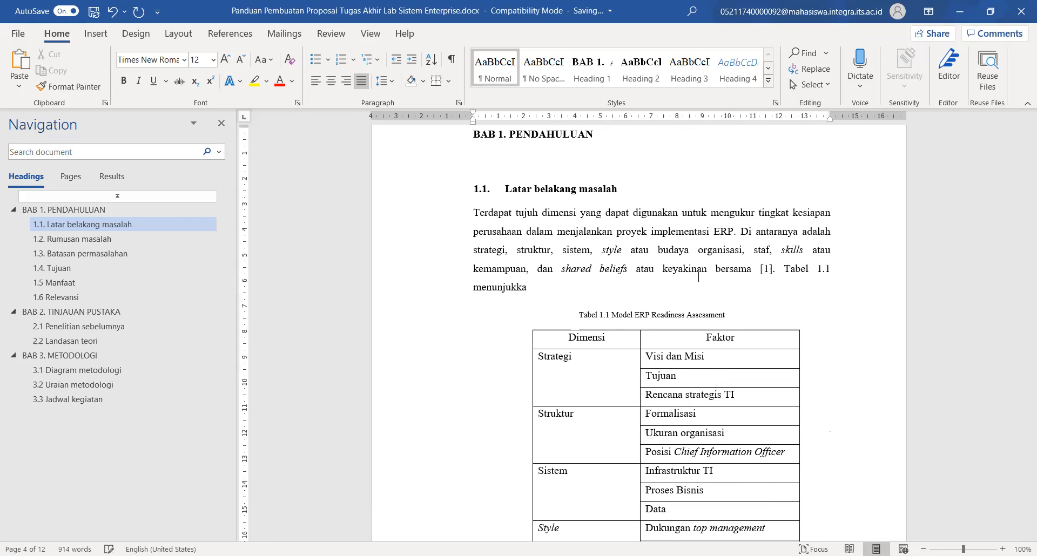
{"action": "type", "text": "n tujuh dimensi"}
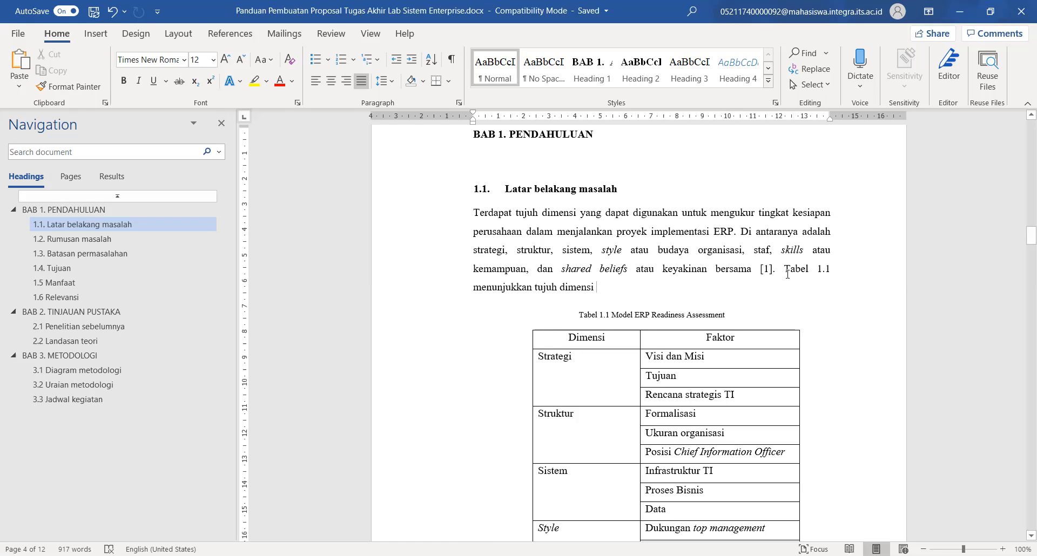
Check the typed "Tabel 1.1" mention in the paragraph against the number in the table's caption
{"action": "left_click_drag", "start_coordinate": [783, 270], "coordinate": [831, 271]}
{"action": "left_click", "coordinate": [825, 271]}
{"action": "left_click", "coordinate": [606, 322]}
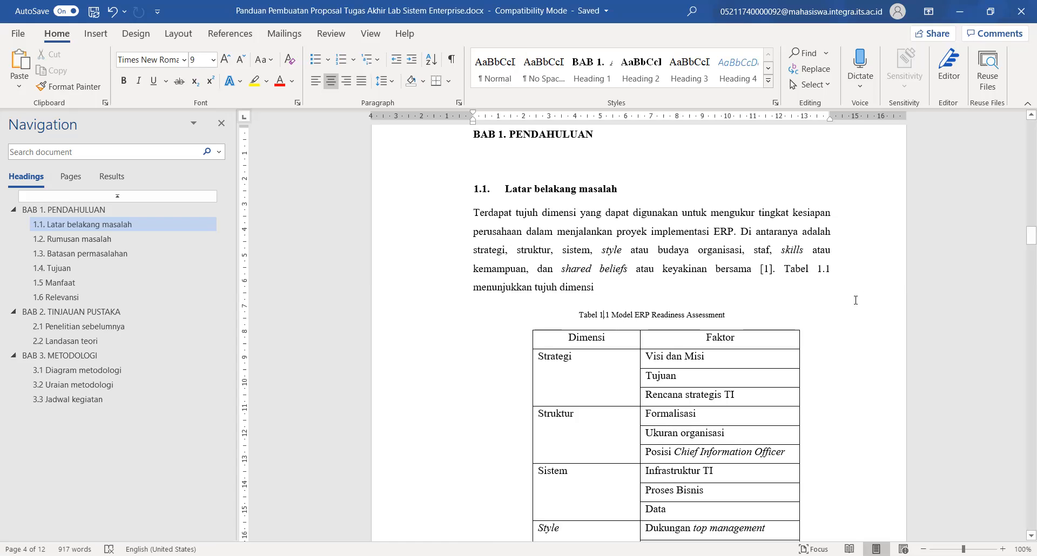
{"action": "left_click", "coordinate": [816, 270]}
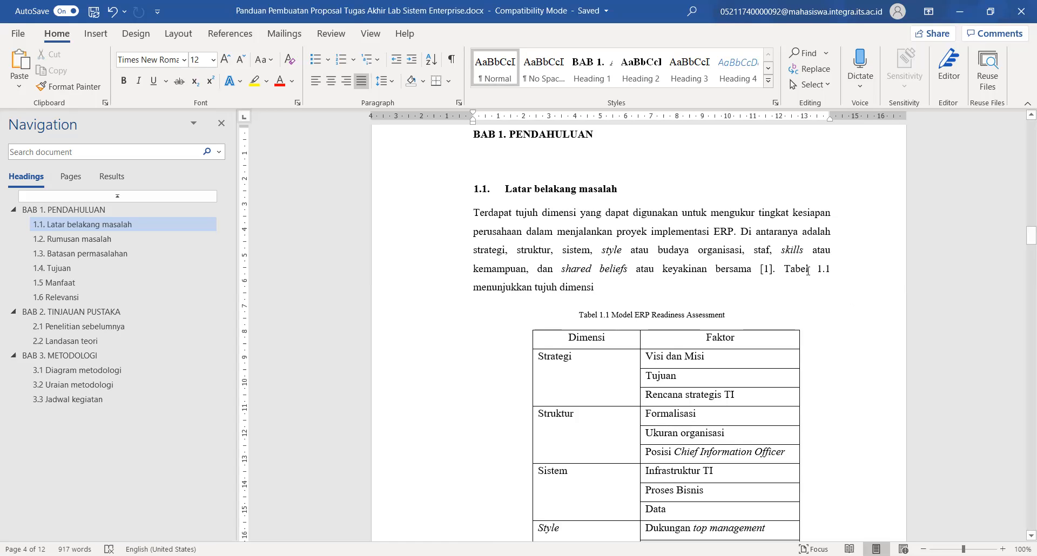
{"action": "left_click_drag", "start_coordinate": [797, 288], "coordinate": [790, 267]}
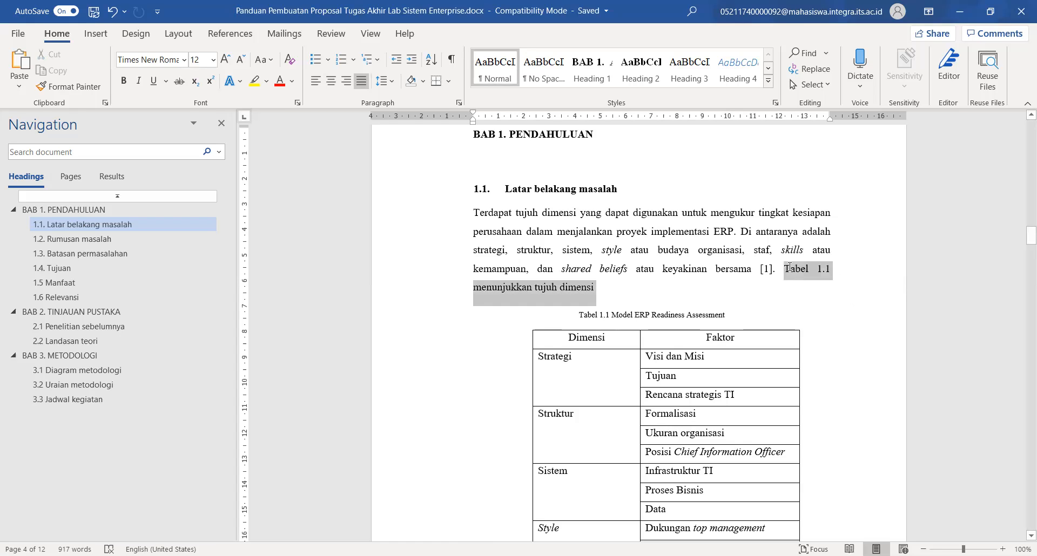
Insert an Automatic Table 1 table of contents on the empty line below the BAB 1. PENDAHULUAN heading
{"action": "left_click", "coordinate": [552, 158]}
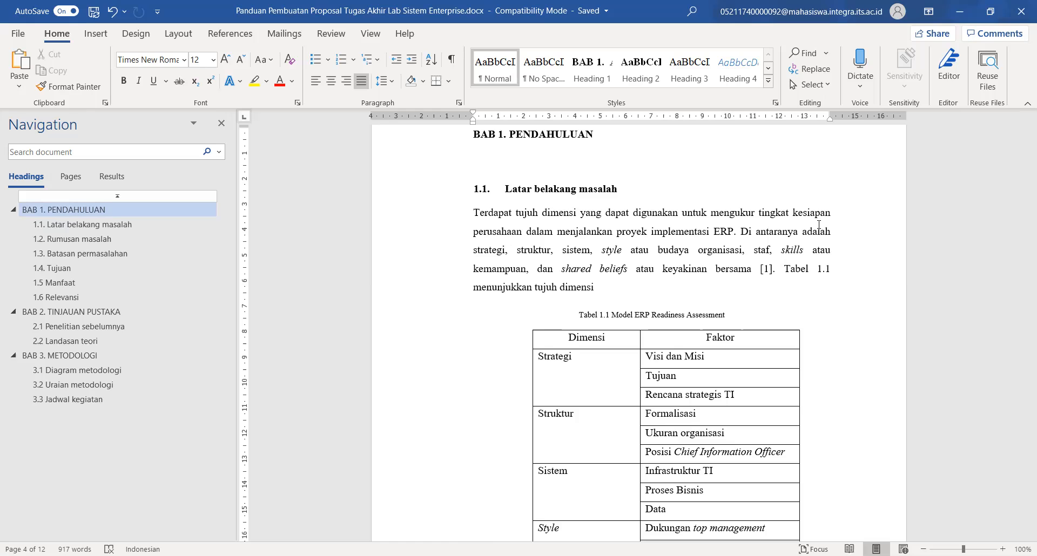
{"action": "scroll", "coordinate": [570, 186], "scroll_direction": "up", "scroll_amount": 1}
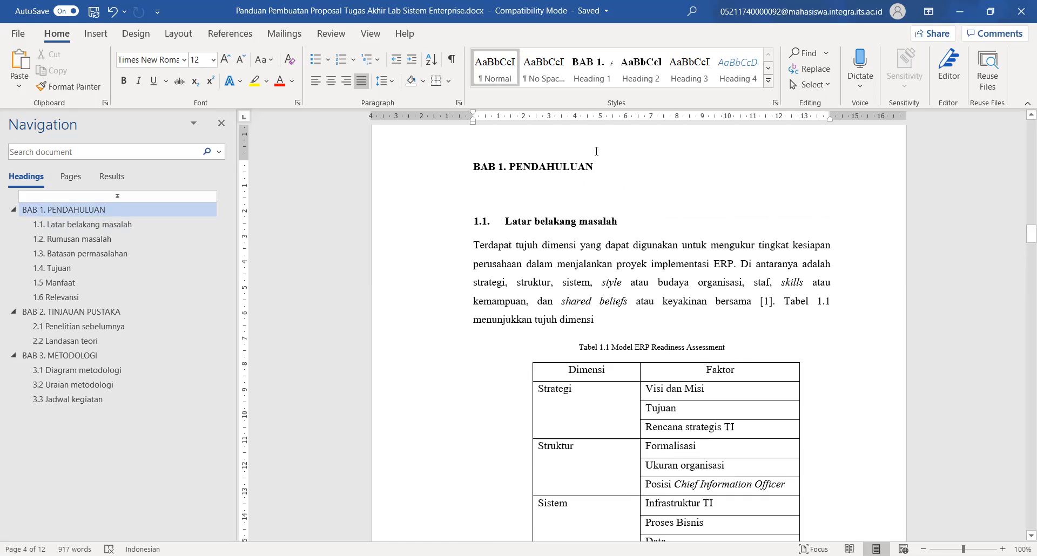
{"action": "left_click", "coordinate": [288, 37]}
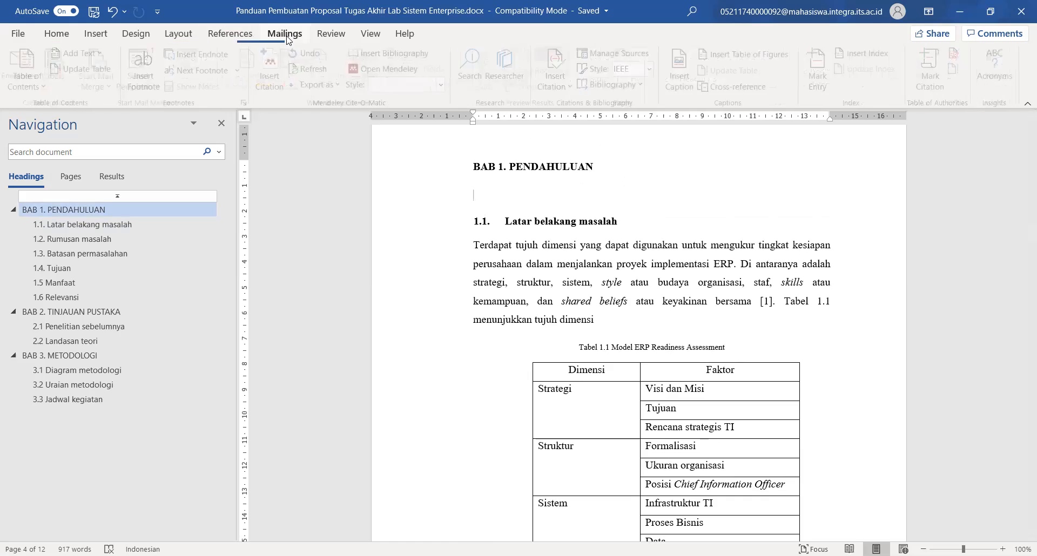
{"action": "left_click", "coordinate": [332, 39]}
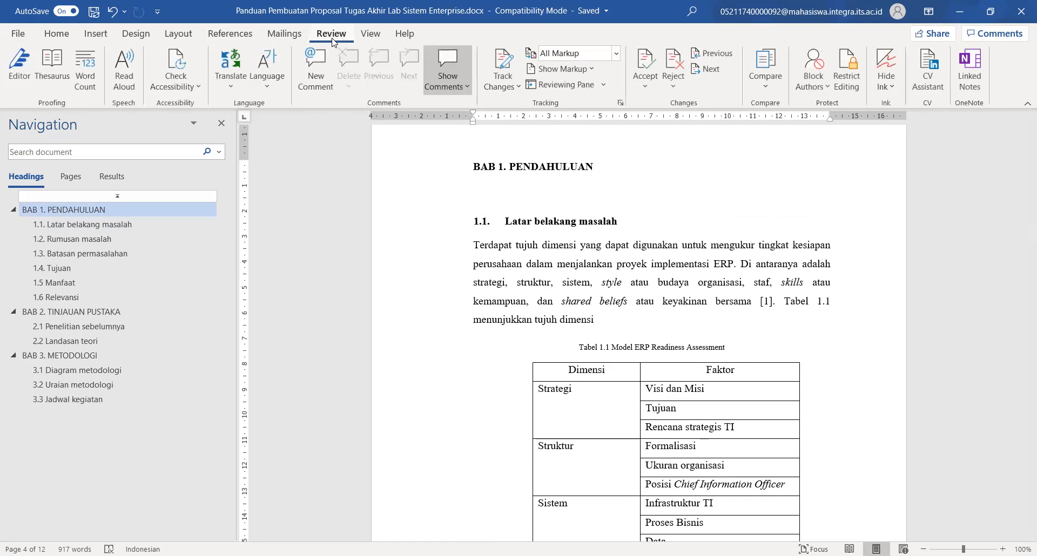
{"action": "left_click", "coordinate": [186, 38]}
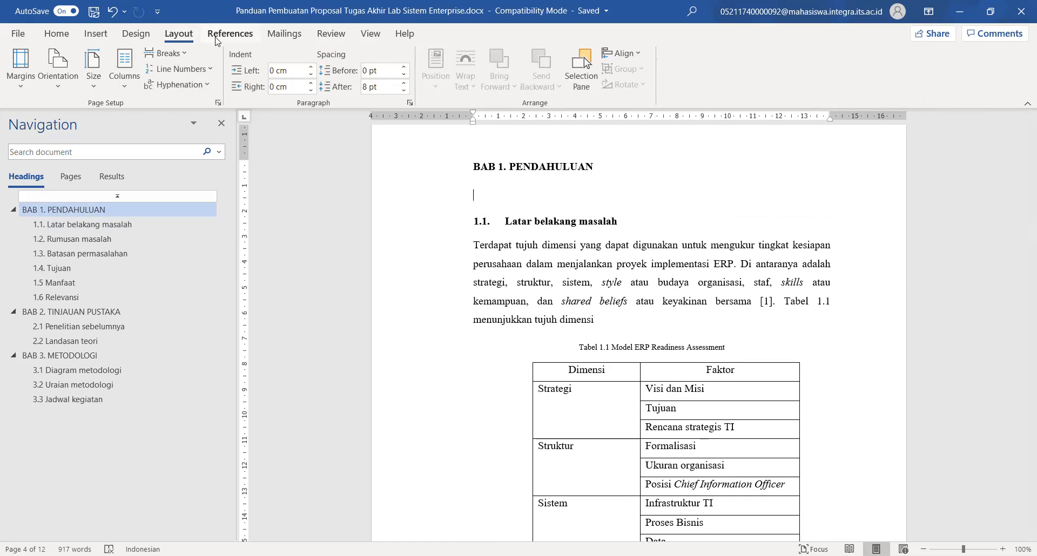
{"action": "left_click", "coordinate": [276, 38]}
{"action": "left_click", "coordinate": [100, 35]}
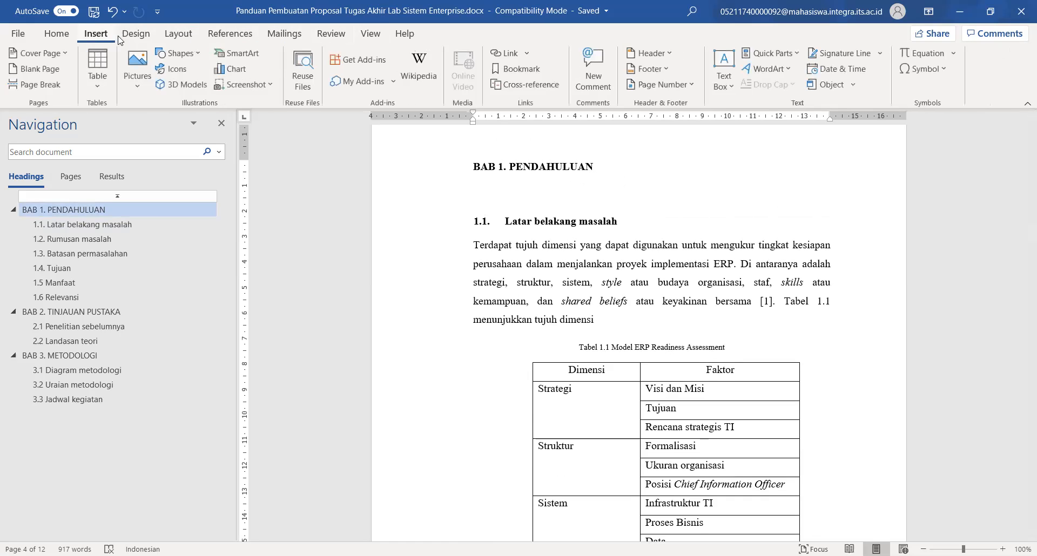
{"action": "left_click", "coordinate": [137, 35]}
{"action": "left_click", "coordinate": [184, 35]}
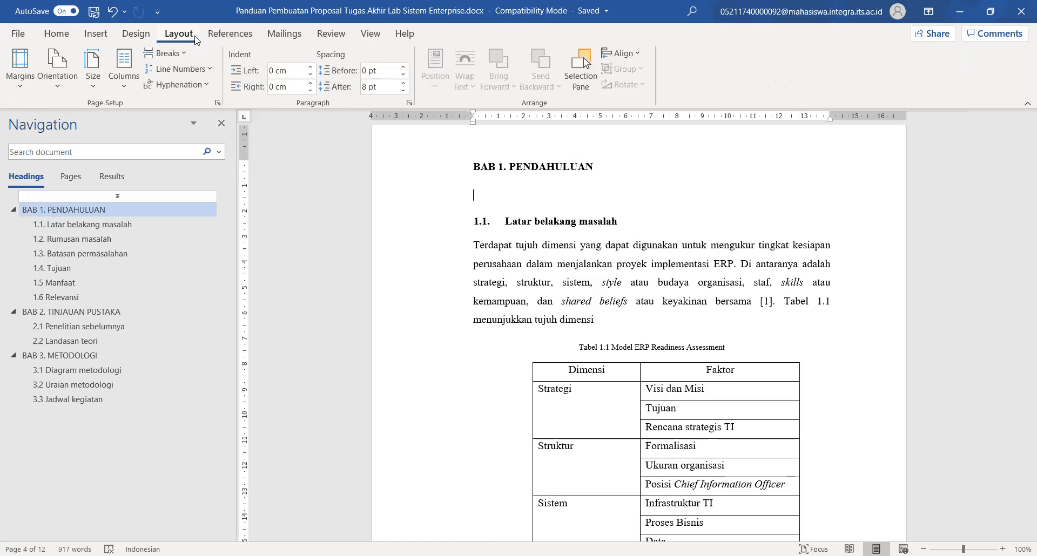
{"action": "left_click", "coordinate": [230, 34]}
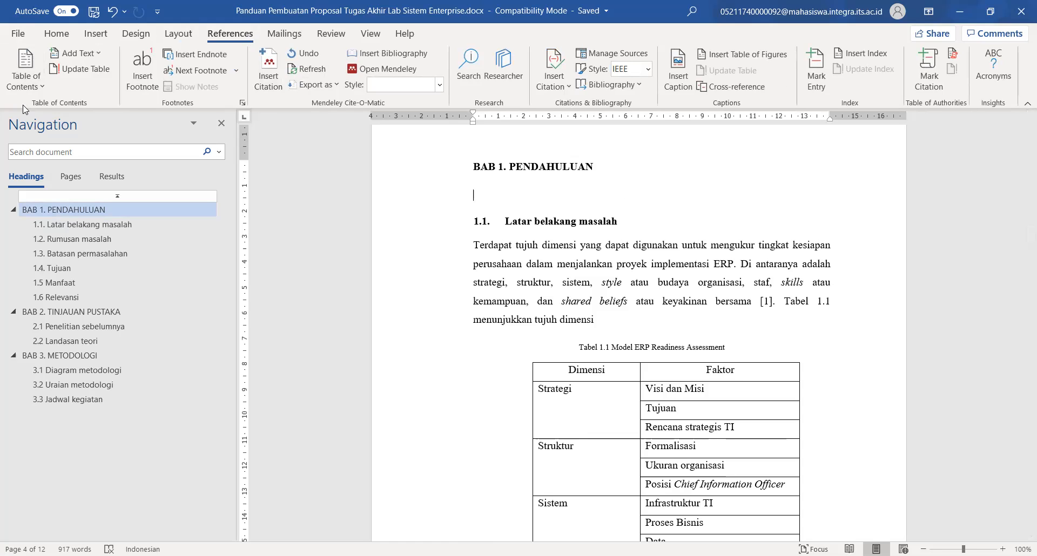
{"action": "left_click", "coordinate": [32, 85]}
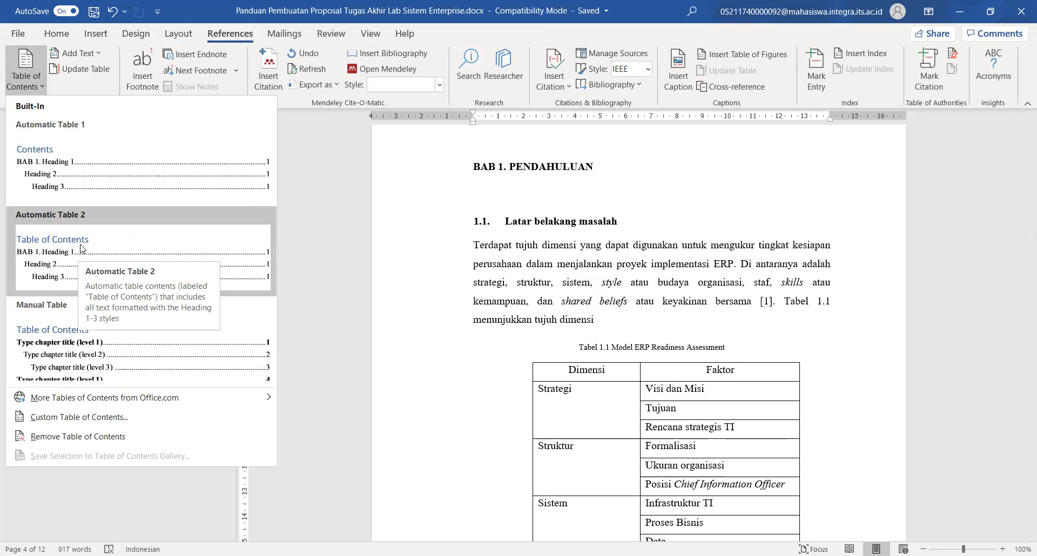
{"action": "left_click", "coordinate": [112, 188]}
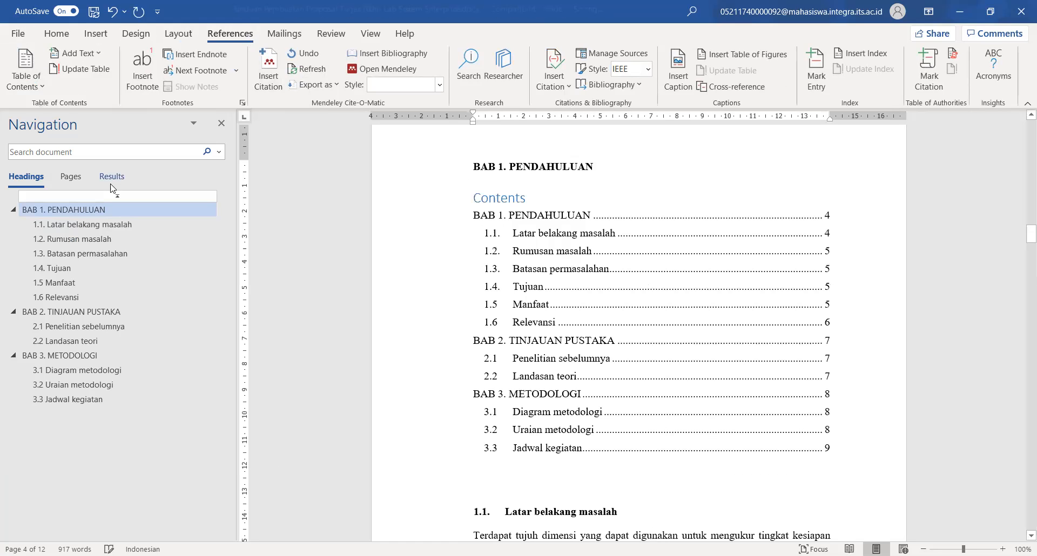
Replace the table of contents title "Contents" with "Daftar Isi"
{"action": "left_click_drag", "start_coordinate": [528, 199], "coordinate": [472, 196]}
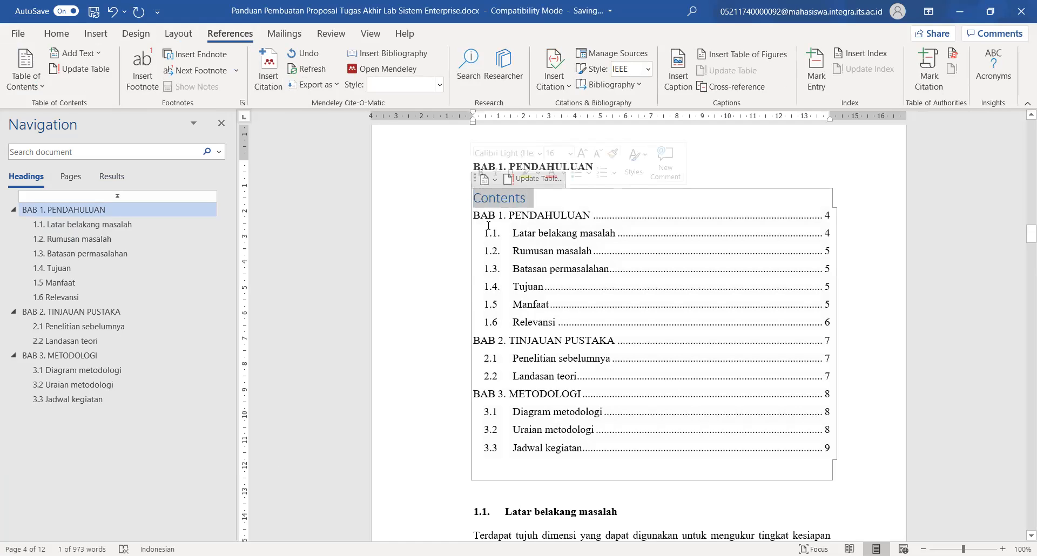
{"action": "key", "text": "Down"}
{"action": "key", "text": "Left"}
{"action": "key", "text": "BackSpace"}
{"action": "key", "text": "BackSpace"}
{"action": "key", "text": "BackSpace"}
{"action": "key", "text": "BackSpace"}
{"action": "key", "text": "BackSpace"}
{"action": "key", "text": "BackSpace"}
{"action": "key", "text": "BackSpace"}
{"action": "key", "text": "BackSpace"}
{"action": "type", "text": "Daftar Isi"}
Apply the Heading 1 style to the "Daftar Isi" title of the table of contents
{"action": "left_click_drag", "start_coordinate": [527, 193], "coordinate": [473, 198]}
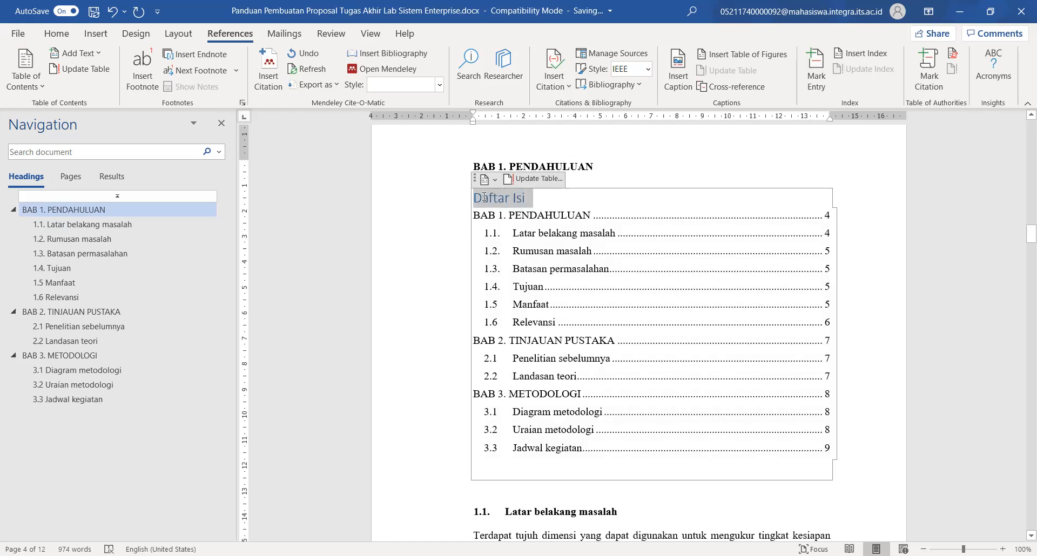
{"action": "left_click", "coordinate": [58, 35]}
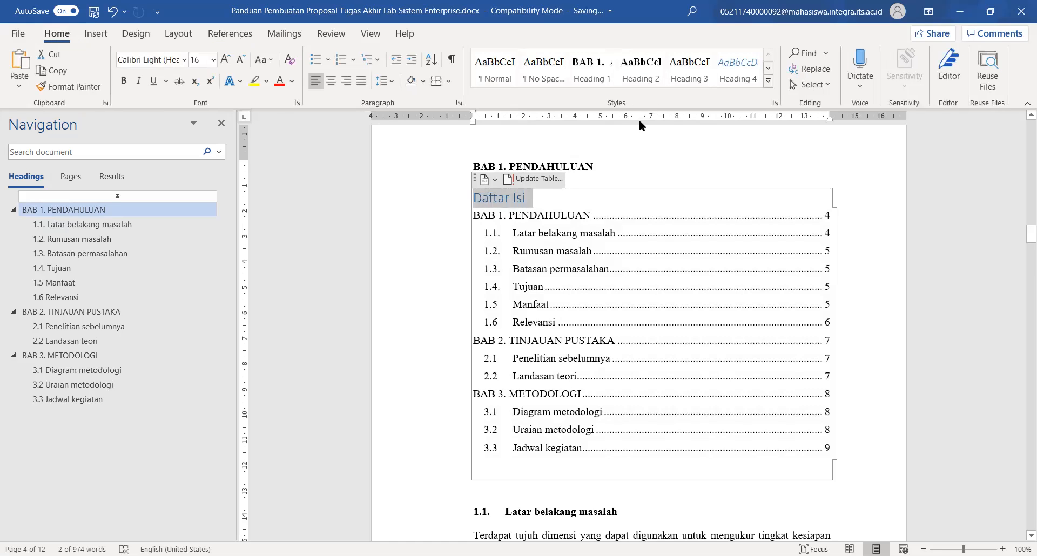
{"action": "left_click", "coordinate": [591, 69]}
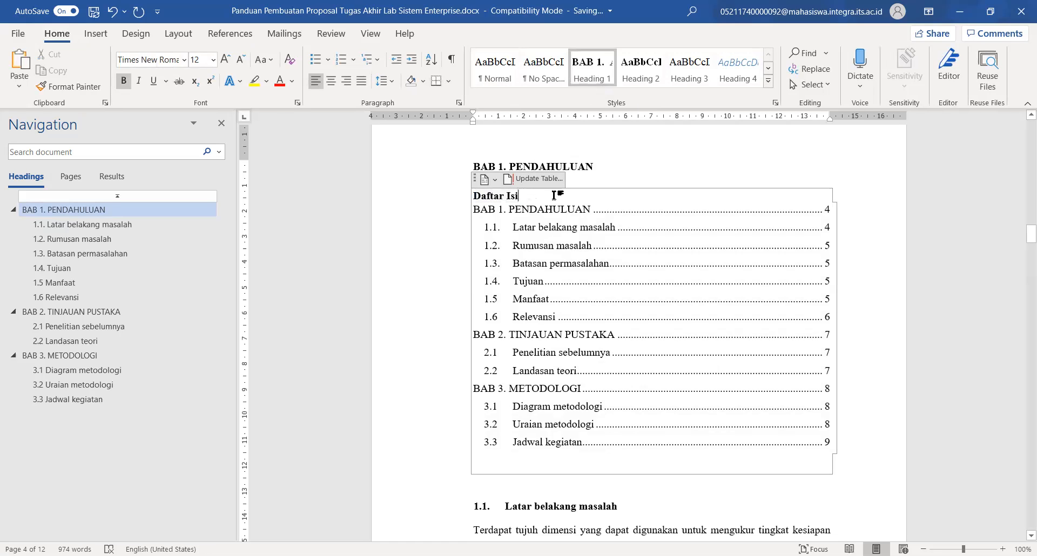
{"action": "left_click", "coordinate": [696, 167]}
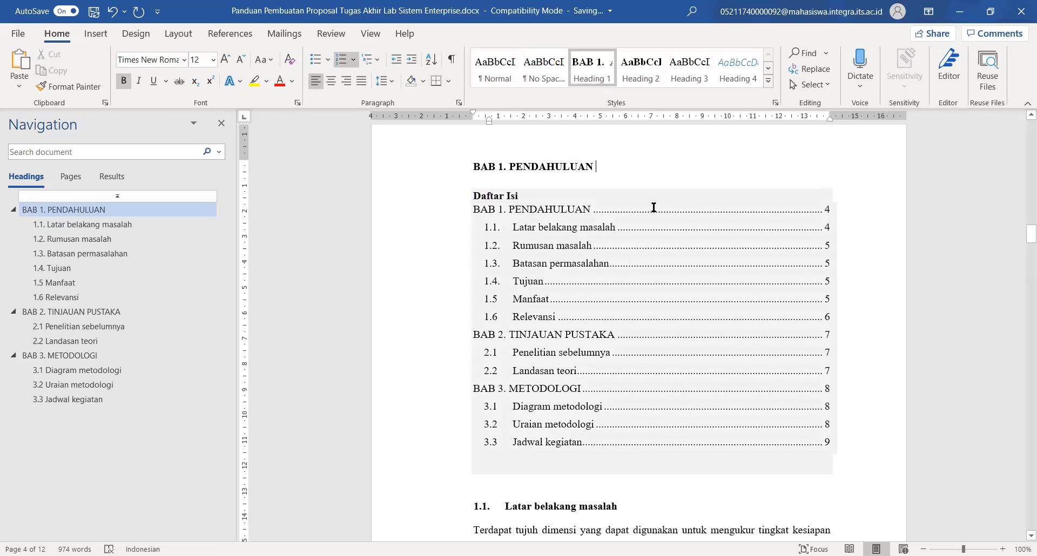
Delete the "Daftar Isi" title text above the table of contents entries
{"action": "scroll", "coordinate": [503, 245], "scroll_direction": "up", "scroll_amount": 2}
{"action": "scroll", "coordinate": [504, 245], "scroll_direction": "down", "scroll_amount": 2}
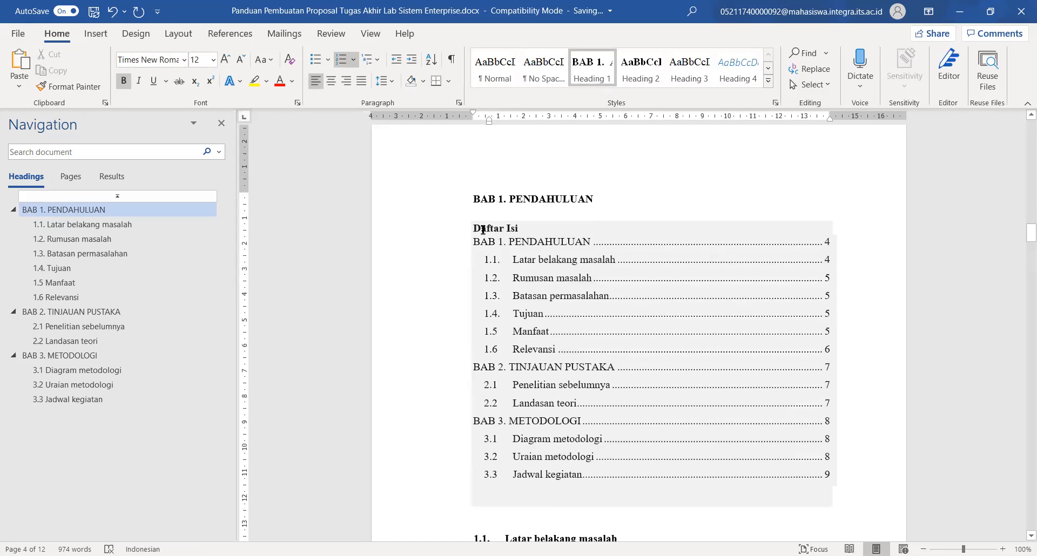
{"action": "left_click", "coordinate": [616, 238]}
{"action": "left_click", "coordinate": [527, 229]}
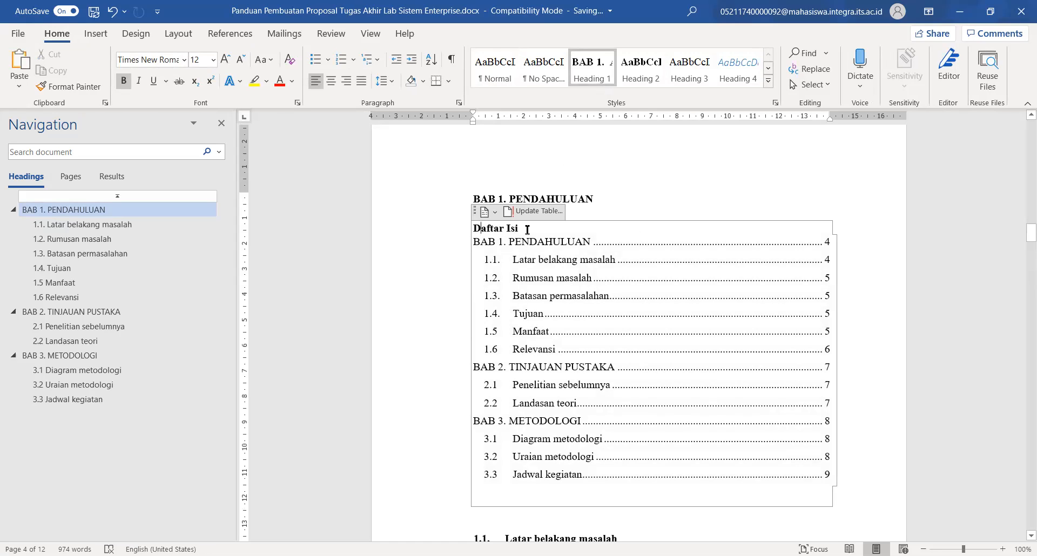
{"action": "triple_click", "coordinate": [503, 228]}
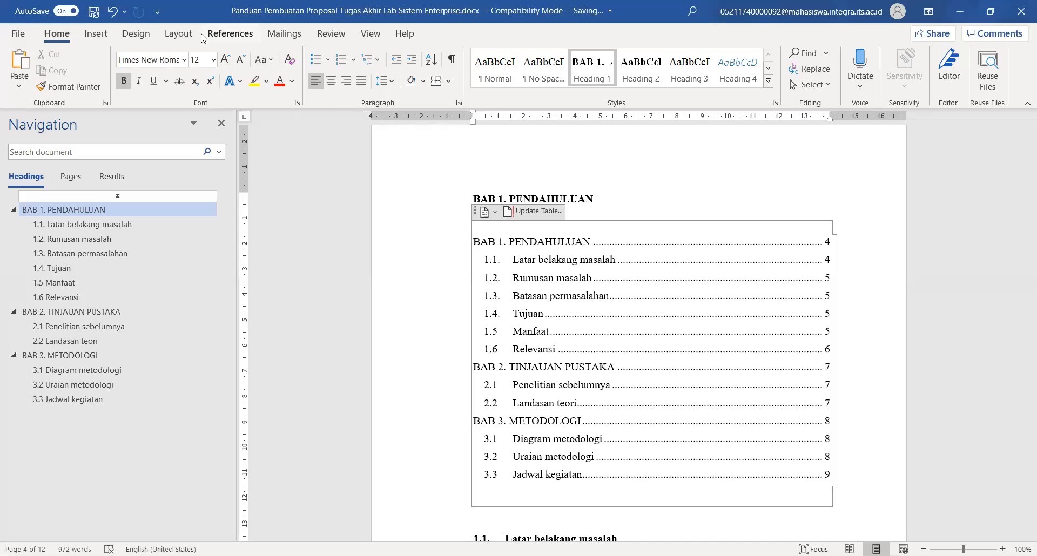
View the update options for the table of contents and cancel without updating it
{"action": "left_click", "coordinate": [230, 33]}
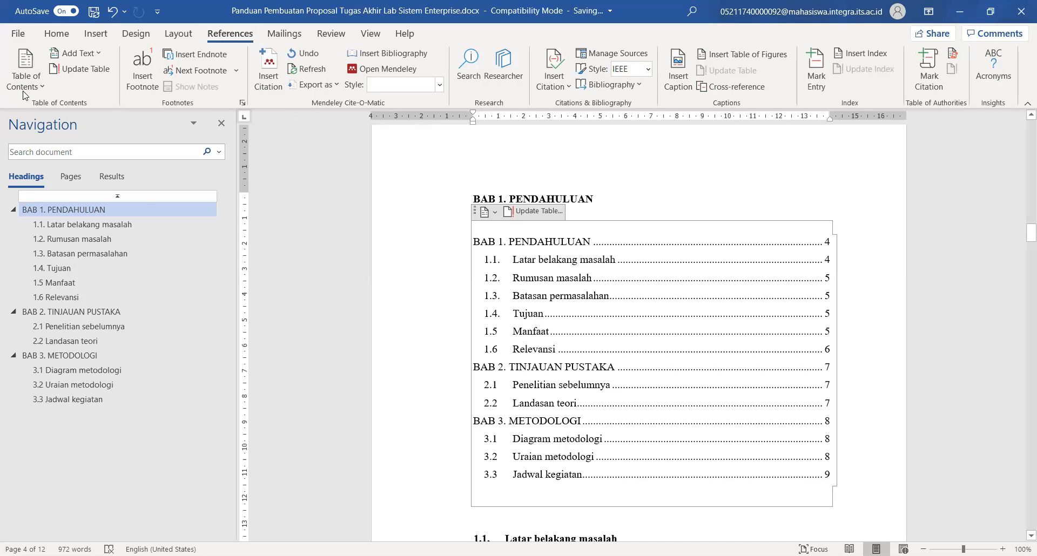
{"action": "left_click", "coordinate": [651, 211]}
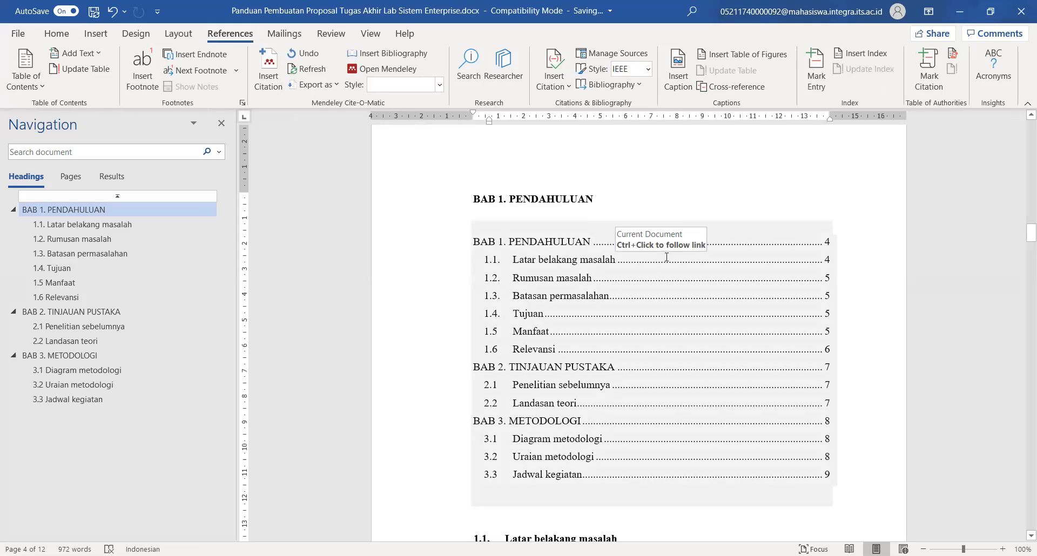
{"action": "left_click", "coordinate": [574, 240]}
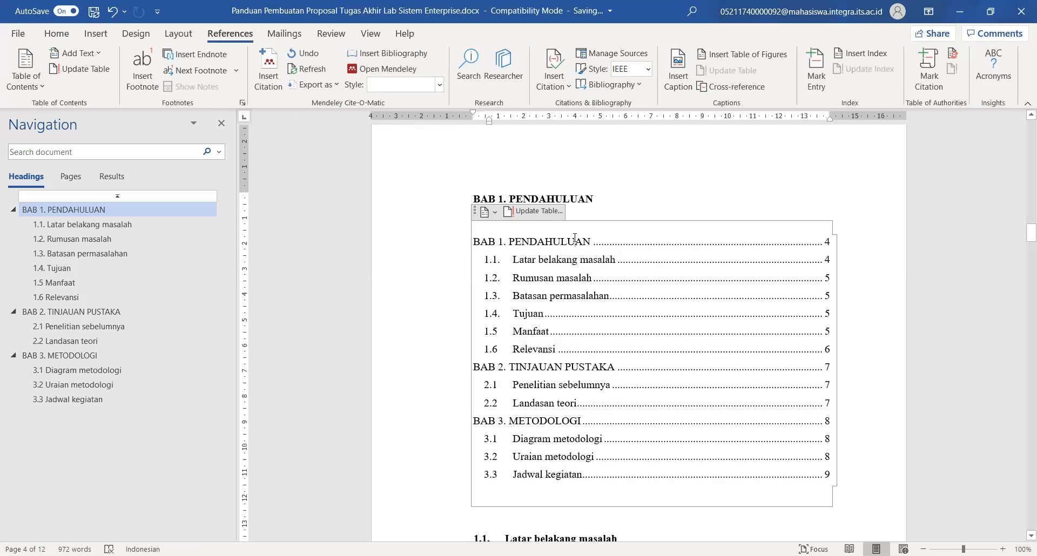
{"action": "left_click", "coordinate": [542, 213]}
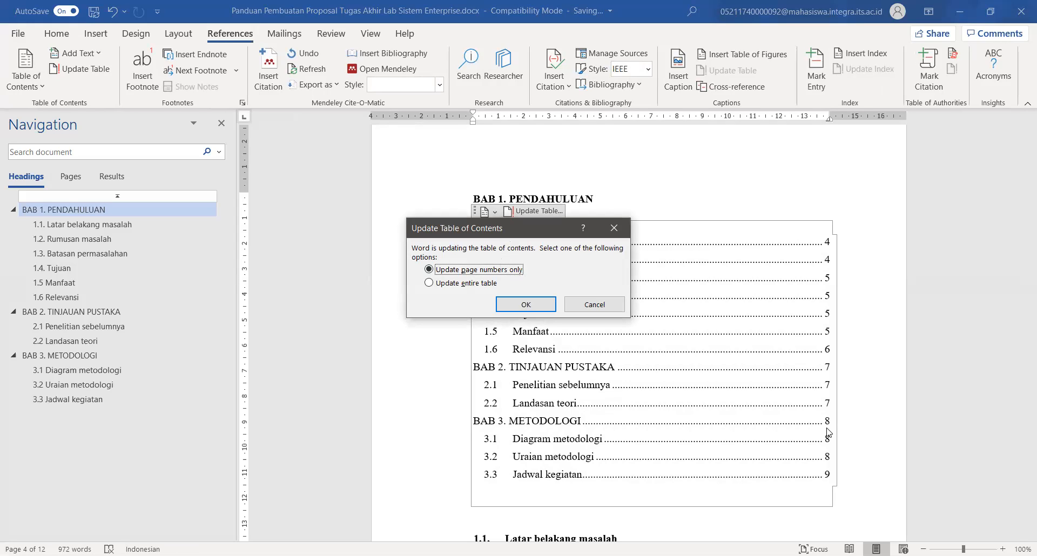
{"action": "left_click", "coordinate": [614, 309]}
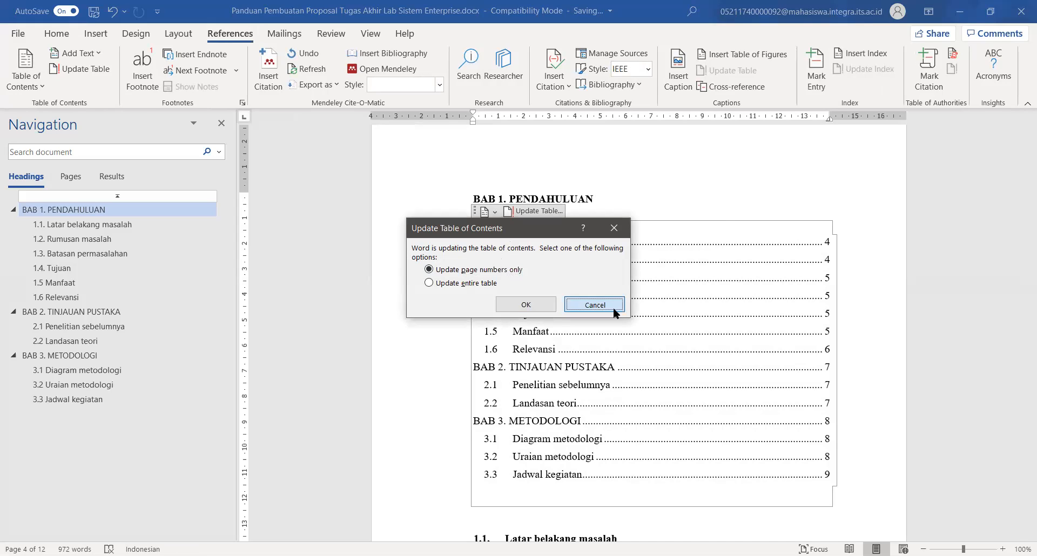
{"action": "left_click", "coordinate": [625, 192]}
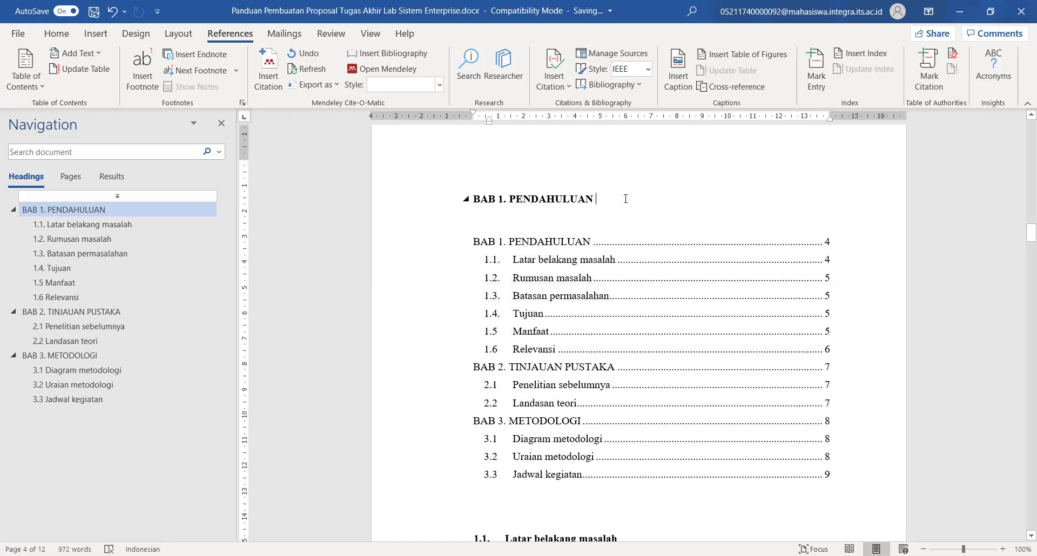
Insert a list of tables with the caption label Tabel on the empty line below the table of contents
{"action": "scroll", "coordinate": [502, 435], "scroll_direction": "down", "scroll_amount": 3}
{"action": "left_click", "coordinate": [509, 444]}
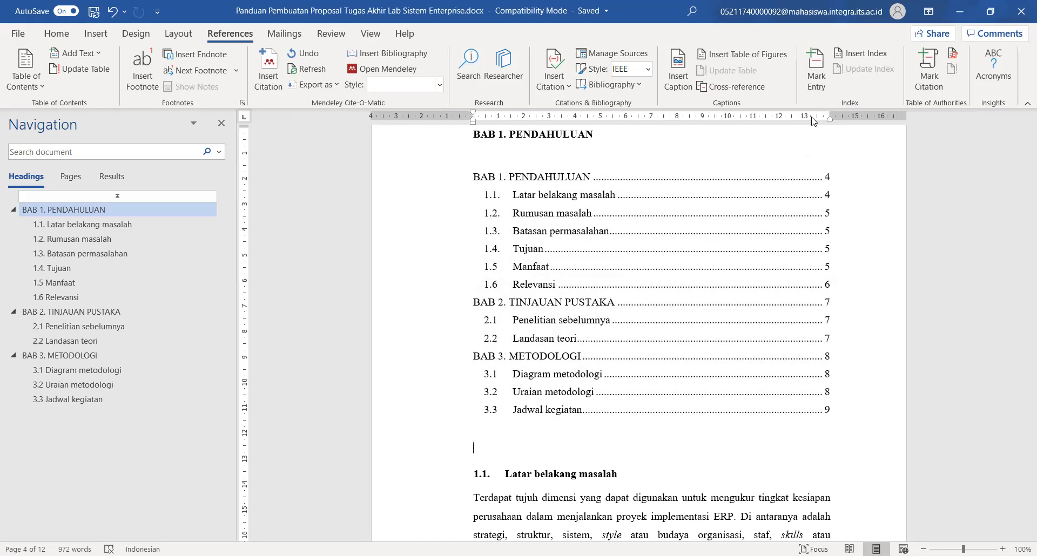
{"action": "left_click", "coordinate": [783, 63]}
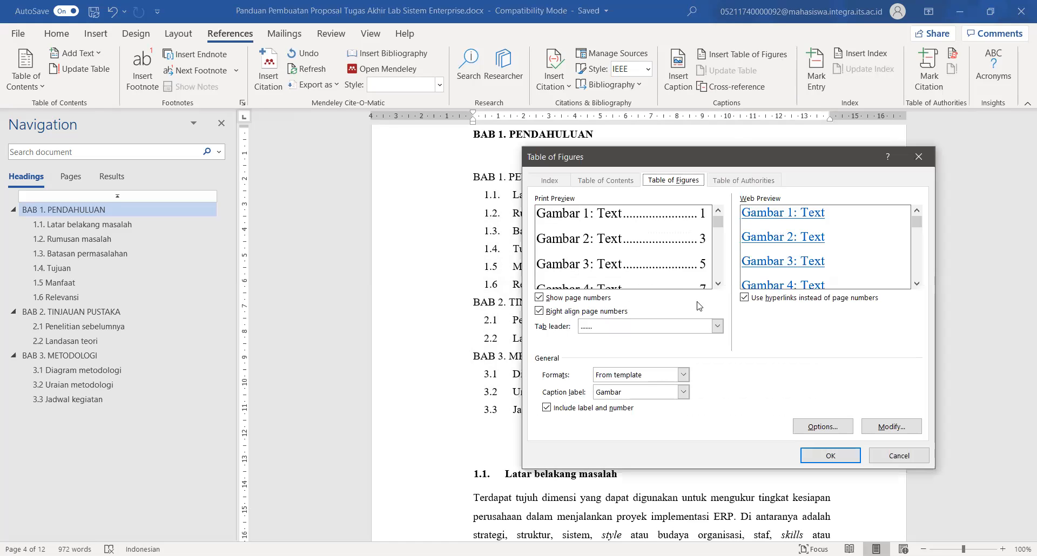
{"action": "left_click", "coordinate": [682, 392]}
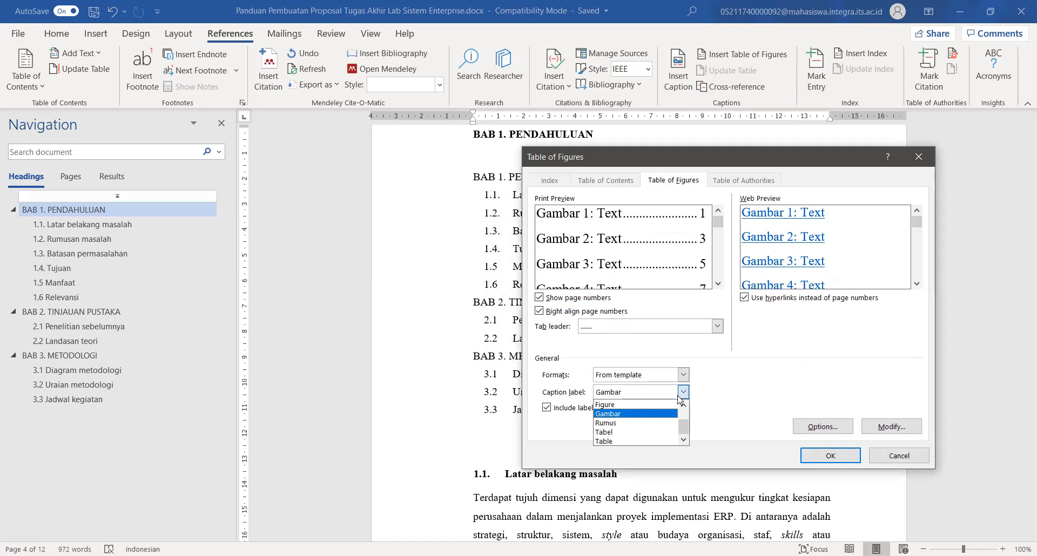
{"action": "left_click", "coordinate": [671, 432]}
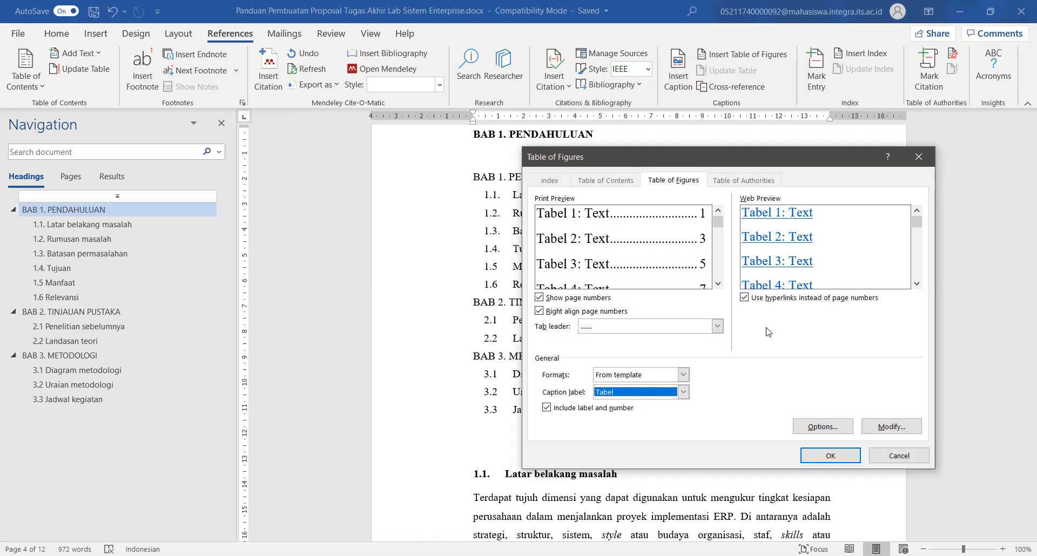
{"action": "left_click", "coordinate": [852, 460]}
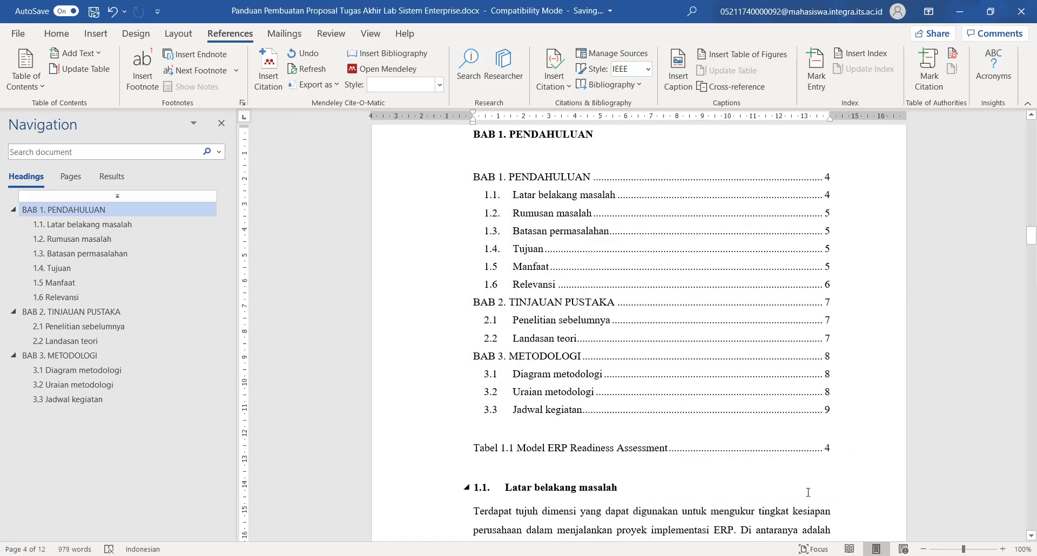
Add a new line below the list of tables and insert a list of figures with the caption label Gambar
{"action": "key", "text": "Return"}
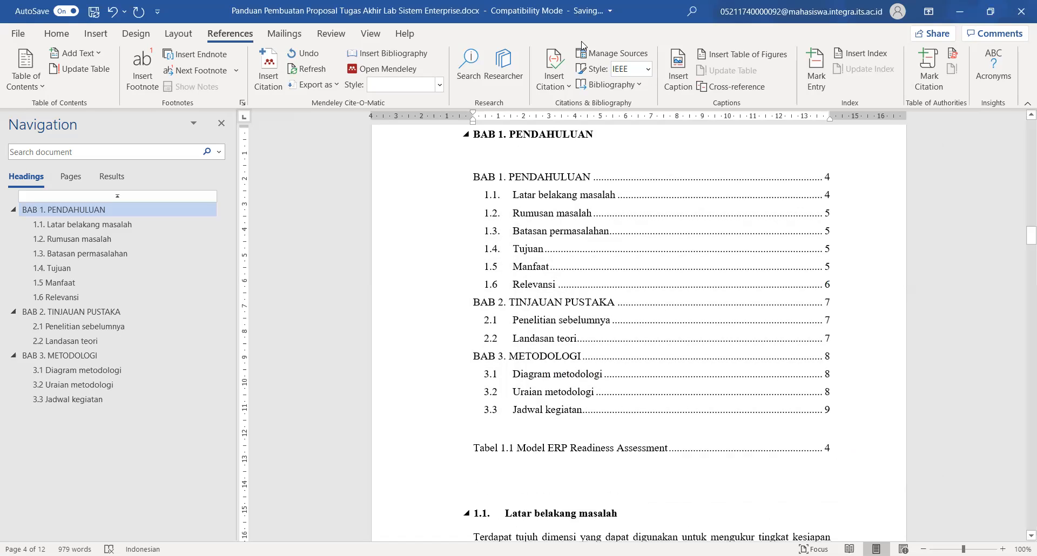
{"action": "left_click", "coordinate": [745, 55]}
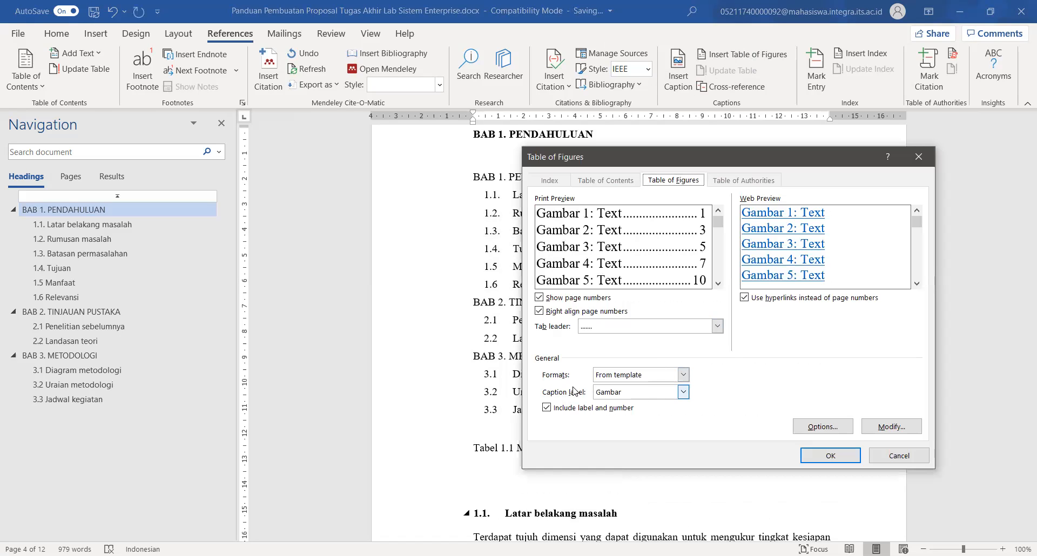
{"action": "left_click", "coordinate": [823, 462]}
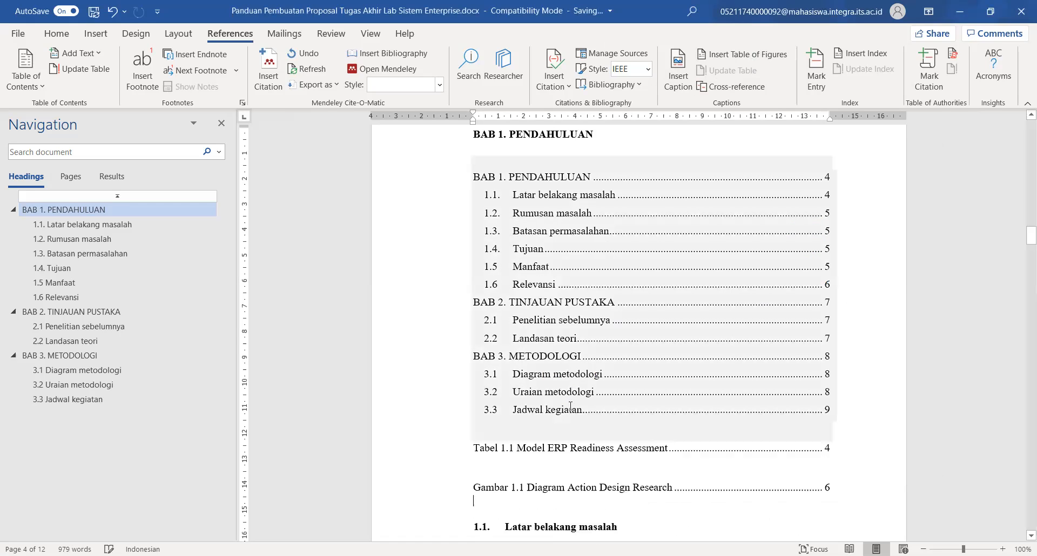
{"action": "scroll", "coordinate": [648, 424], "scroll_direction": "down", "scroll_amount": 2}
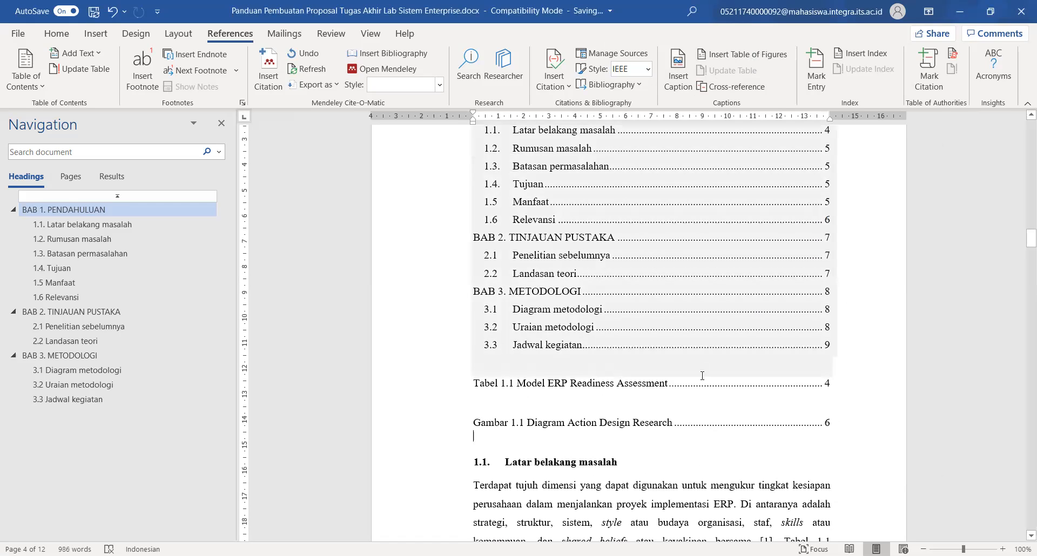